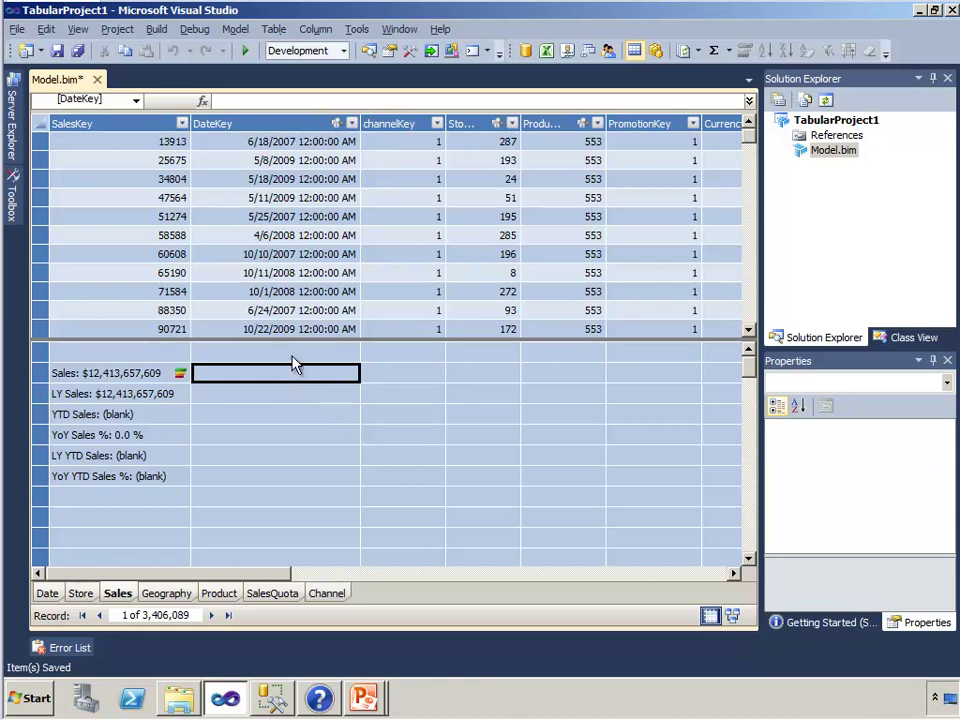
# Step: Select the empty measure cell beside the Sales table to start a new measure
pyautogui.click(503, 484)
pyautogui.click(650, 372)
pyautogui.click(649, 435)
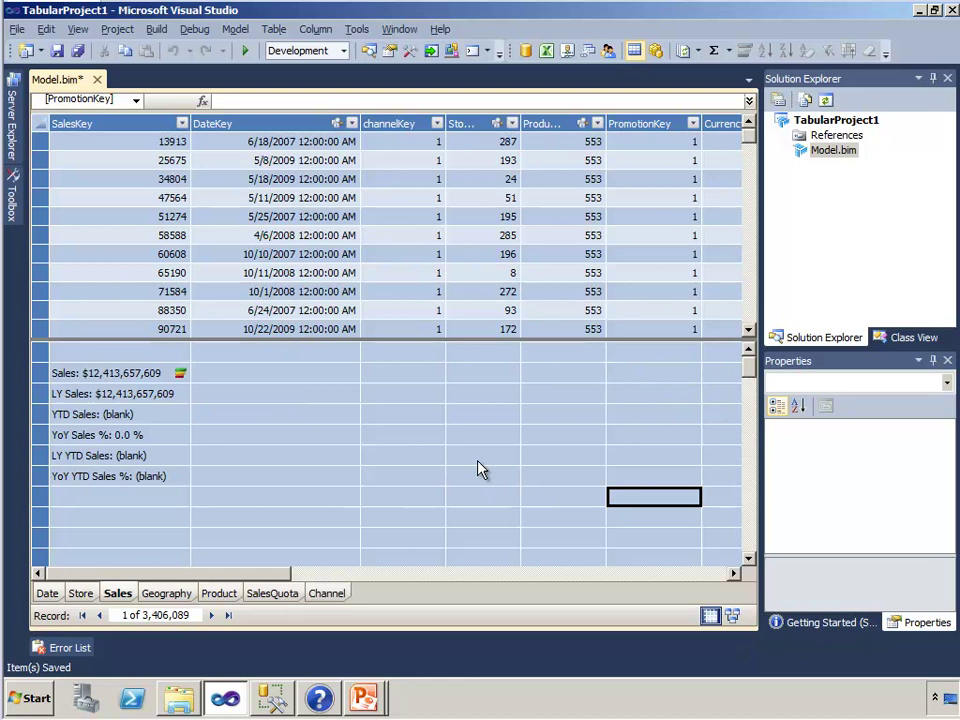
pyautogui.click(481, 457)
pyautogui.click(262, 376)
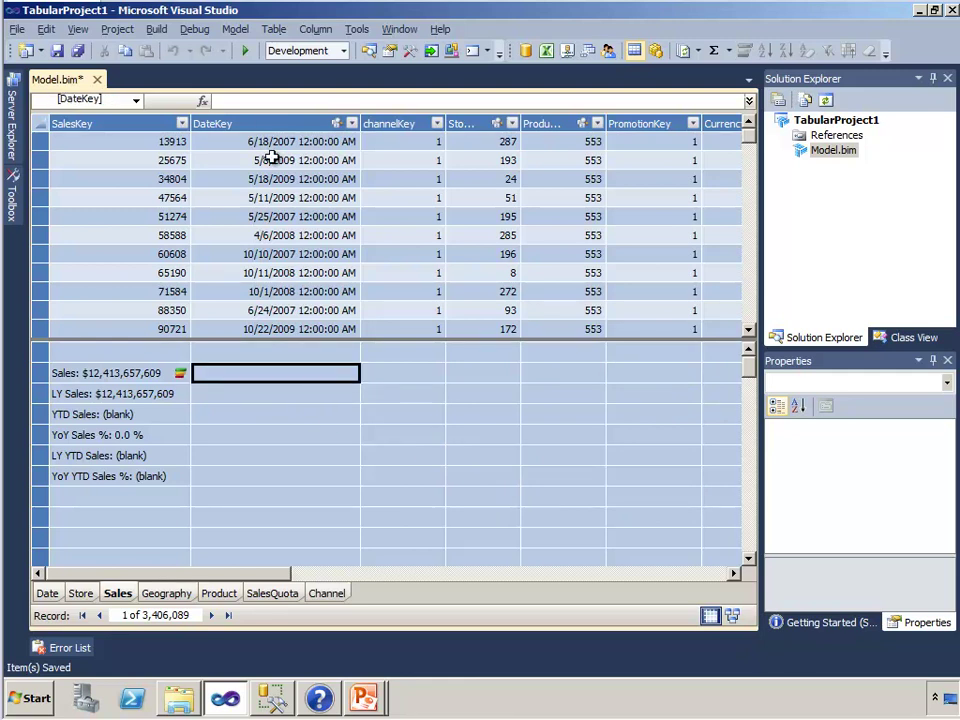
pyautogui.click(270, 100)
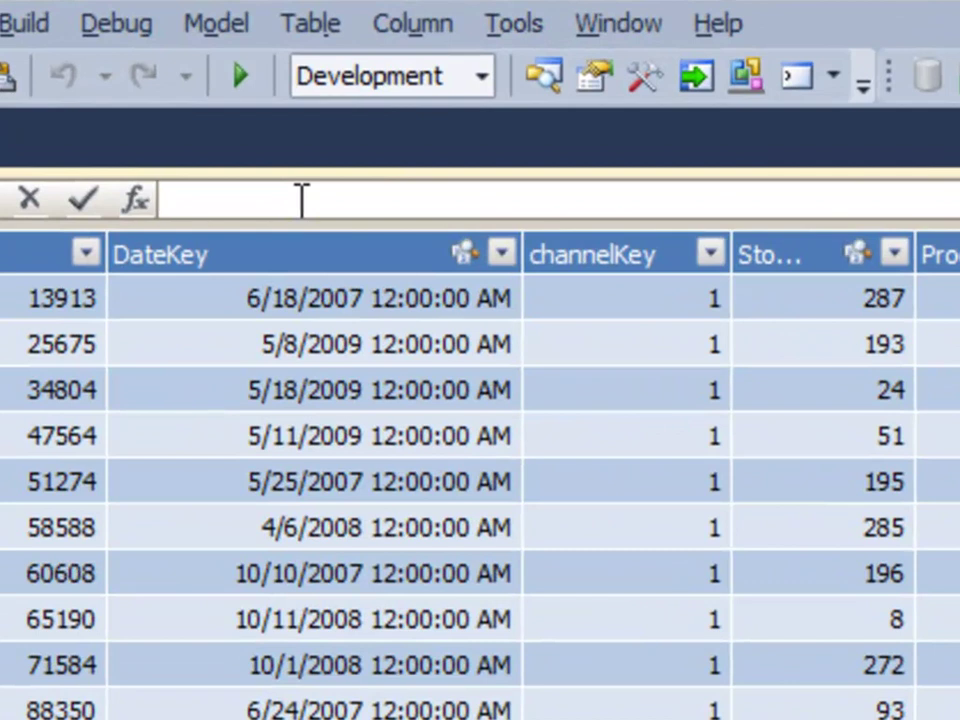
# Step: Enter the measure Distinct Products:=DISTINCTCOUNT([ProductKey]) and commit it
pyautogui.write('Distcint')
pyautogui.press('BackSpace')
pyautogui.press('BackSpace')
pyautogui.press('BackSpace')
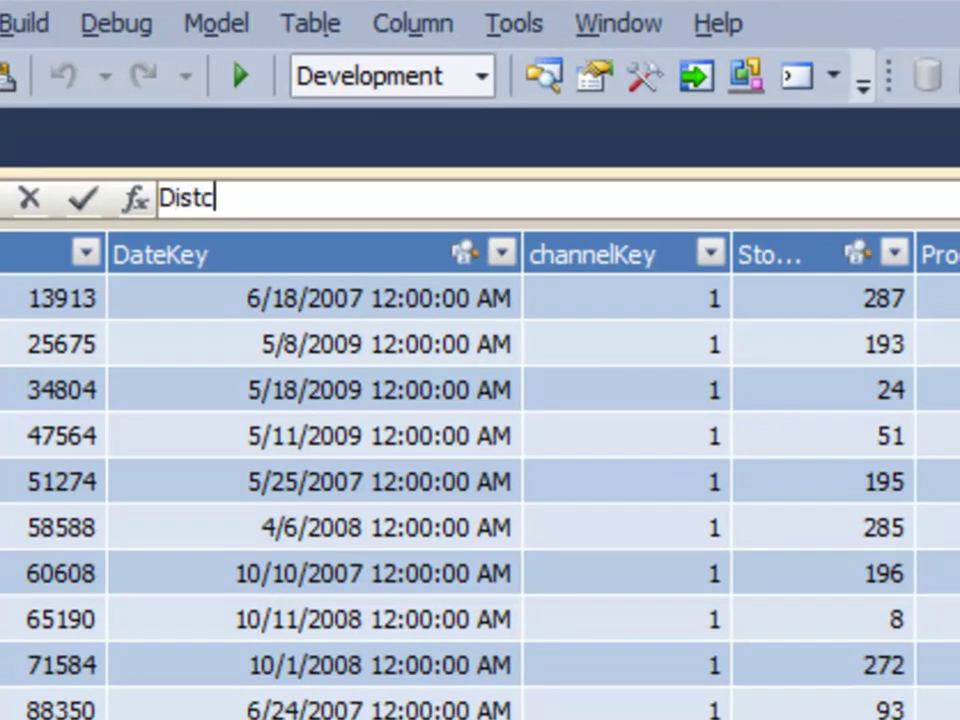
pyautogui.press('BackSpace')
pyautogui.write('ic')
pyautogui.press('BackSpace')
pyautogui.write('nct Prod')
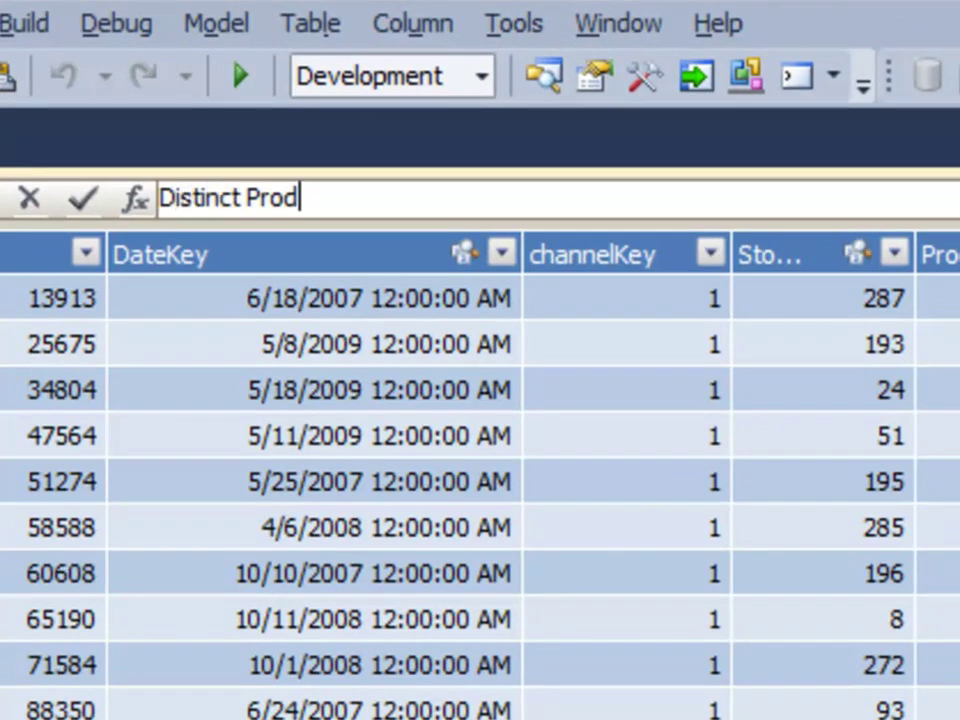
pyautogui.write('ucts:=')
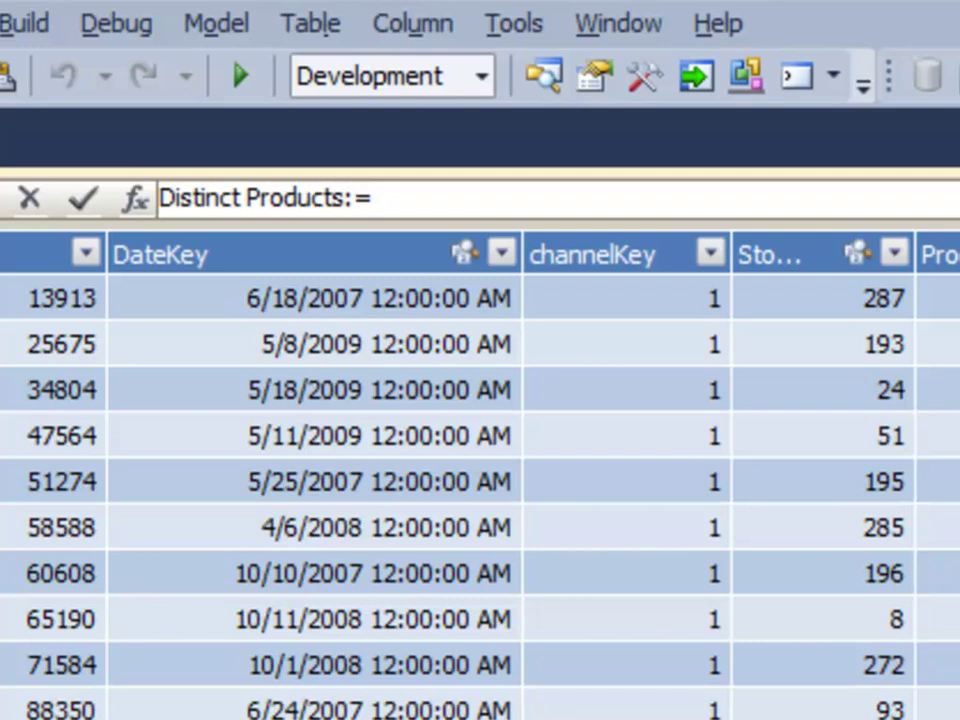
pyautogui.write('D')
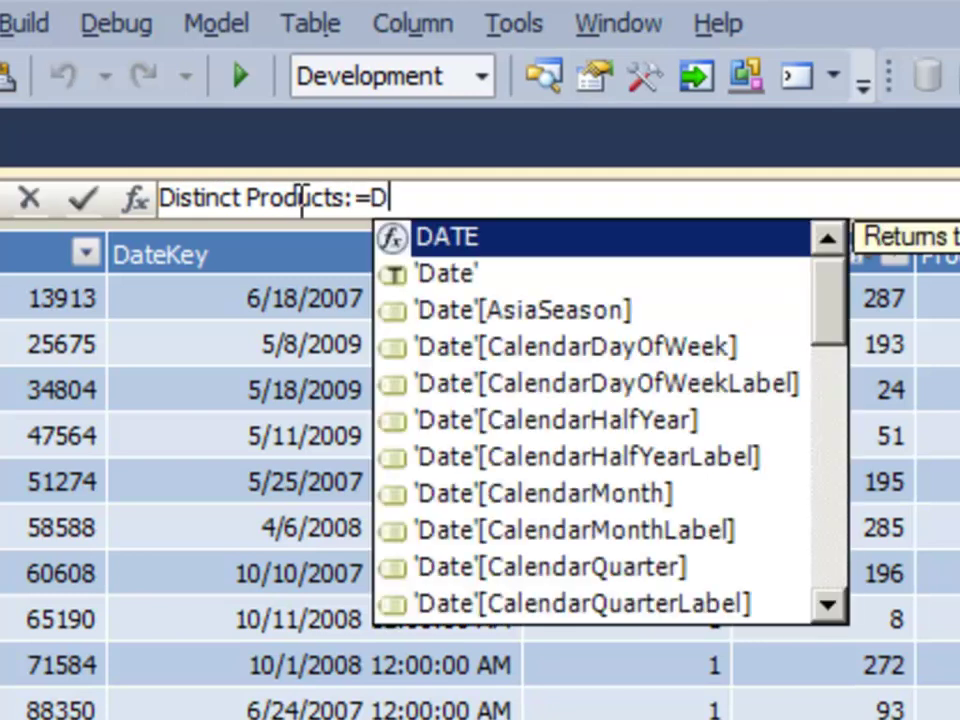
pyautogui.write('IS')
pyautogui.press('Down')
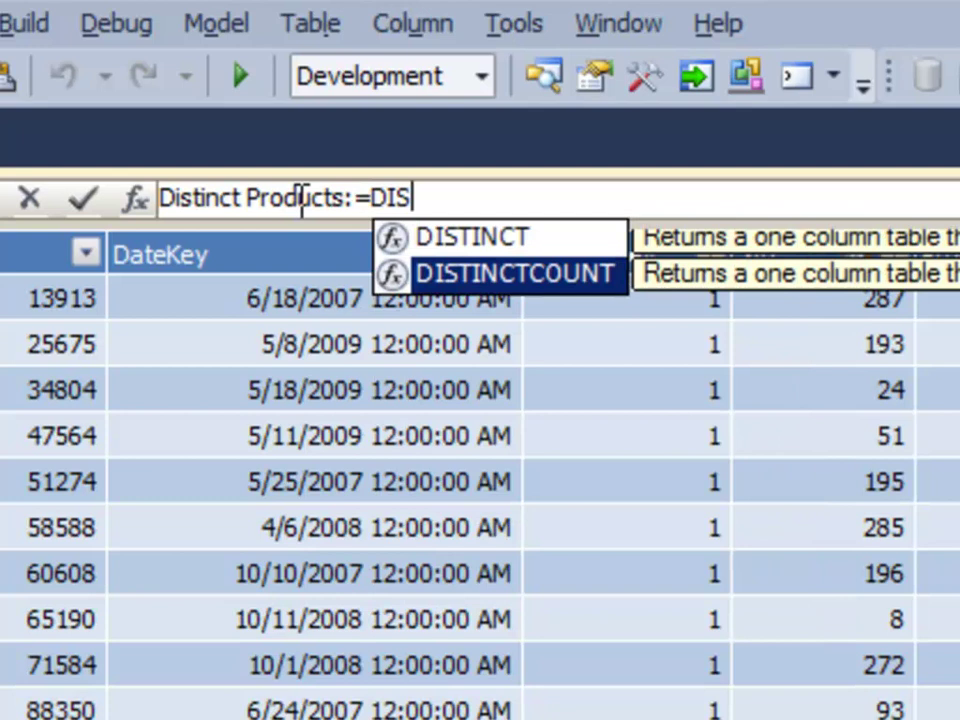
pyautogui.press('Tab')
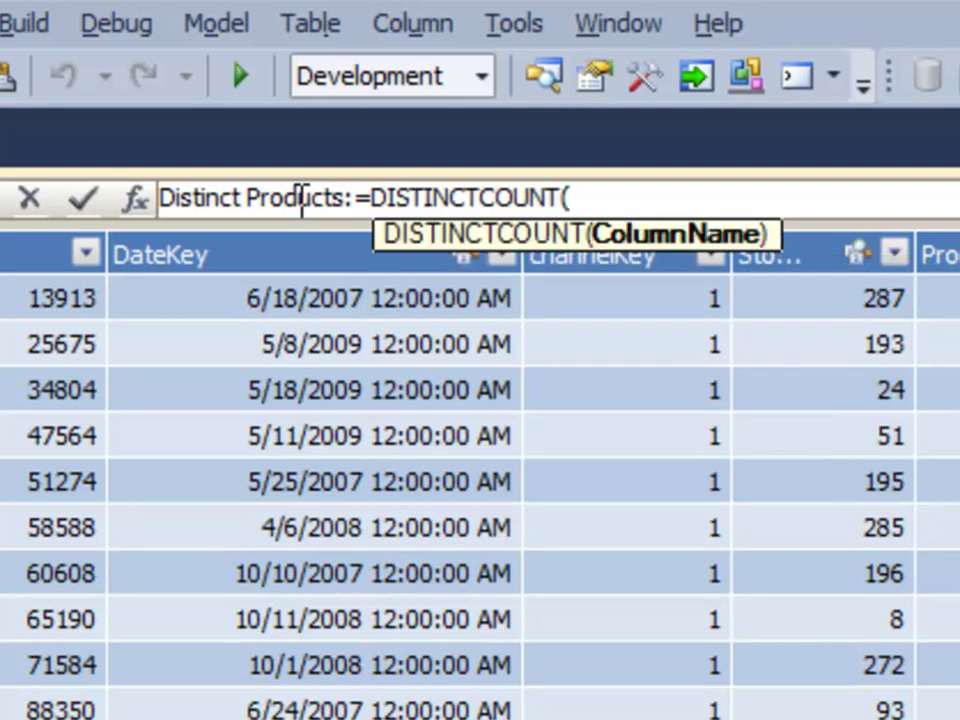
pyautogui.write('[Pro')
pyautogui.press('Tab')
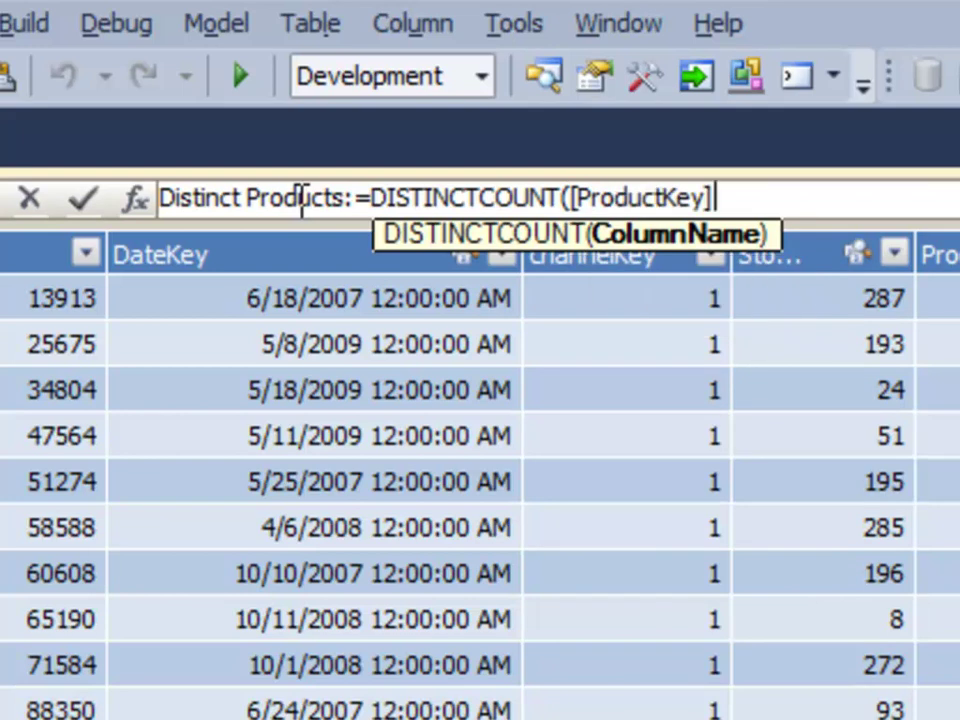
pyautogui.write(')')
pyautogui.press('Return')
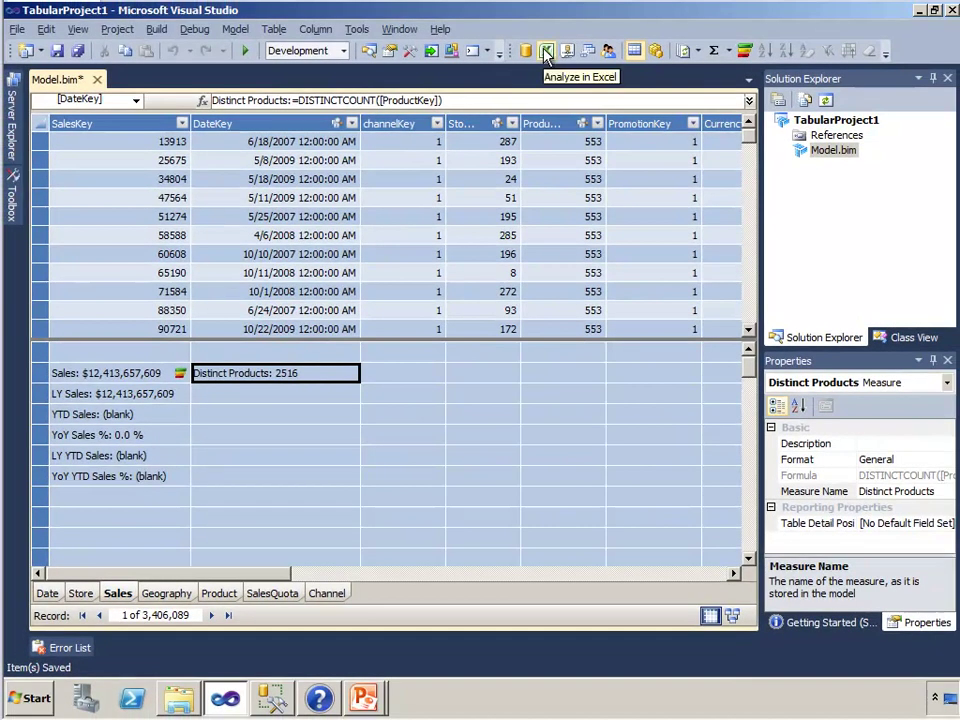
# Step: Analyze the model in Excel and add Sales and Distinct Products to the PivotTable values
pyautogui.click(547, 52)
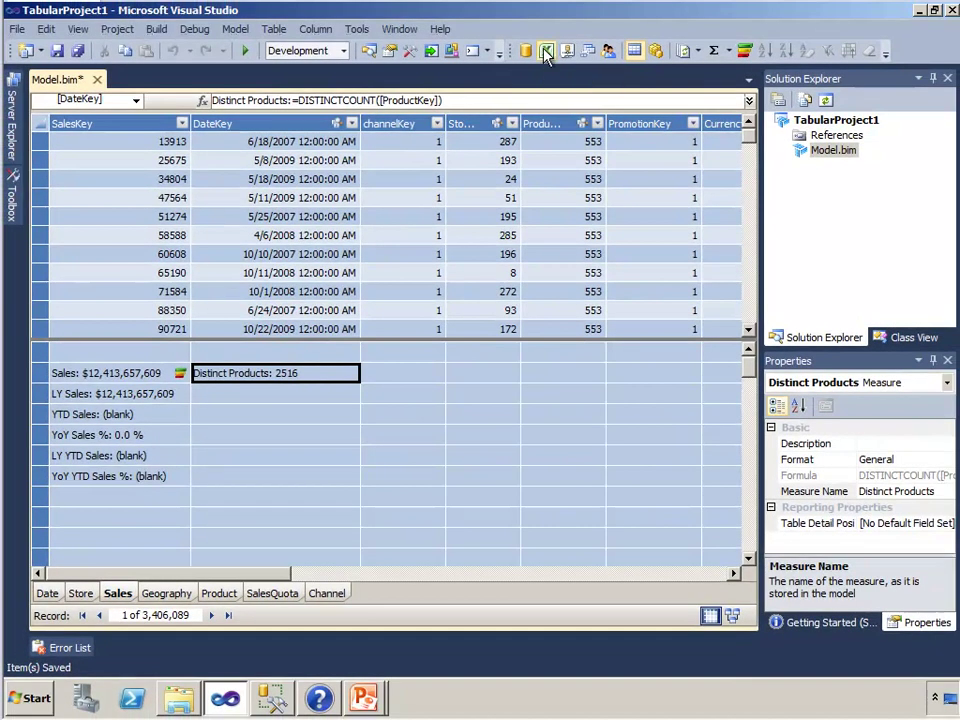
pyautogui.click(580, 451)
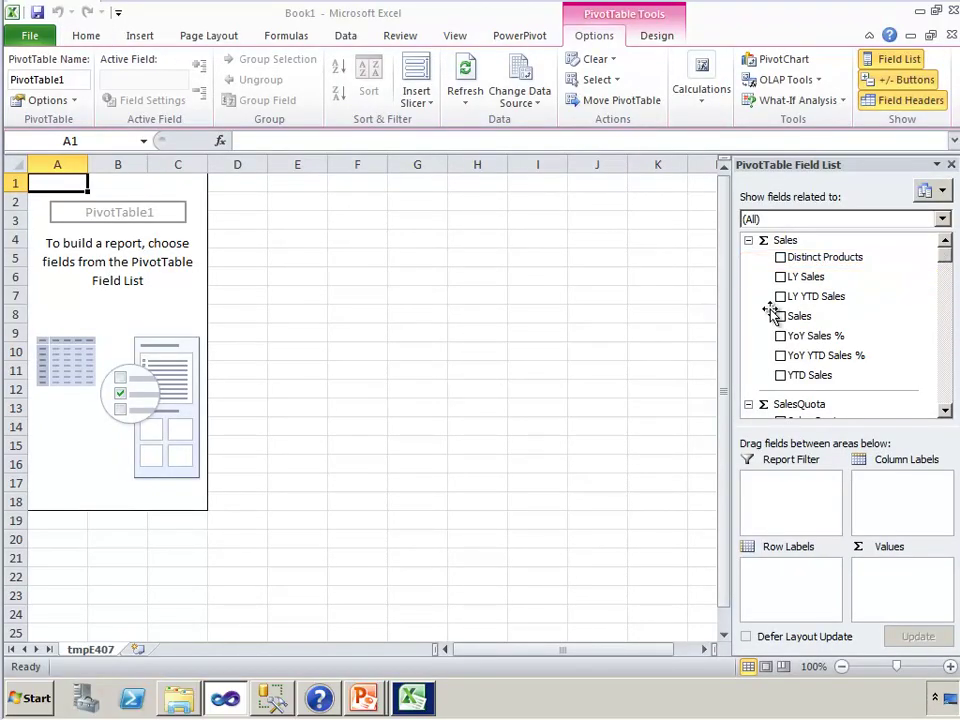
pyautogui.click(781, 316)
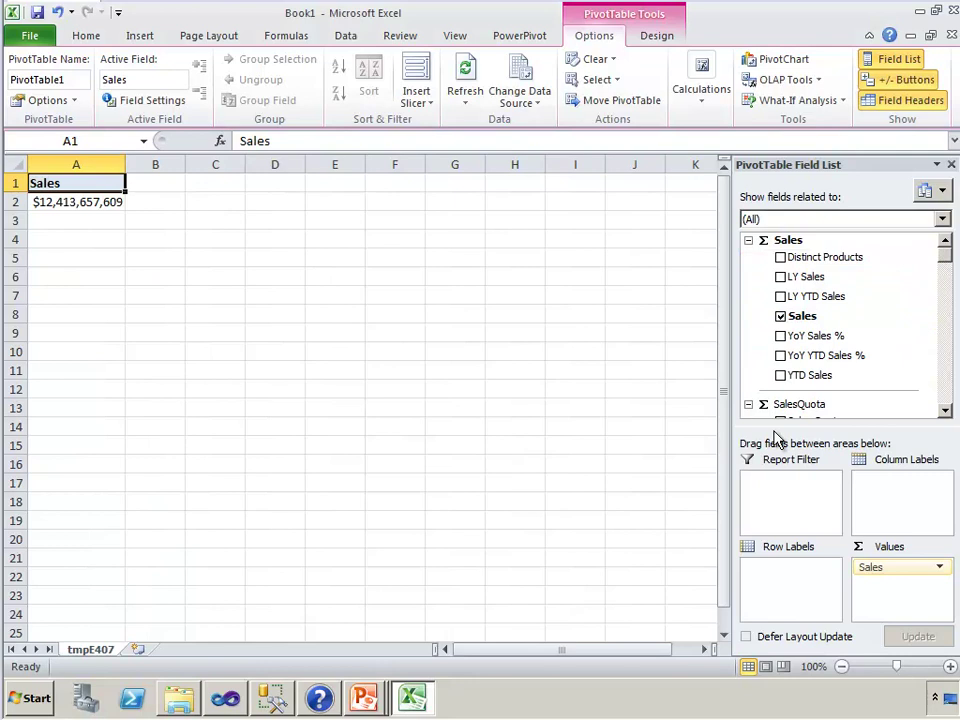
pyautogui.click(781, 257)
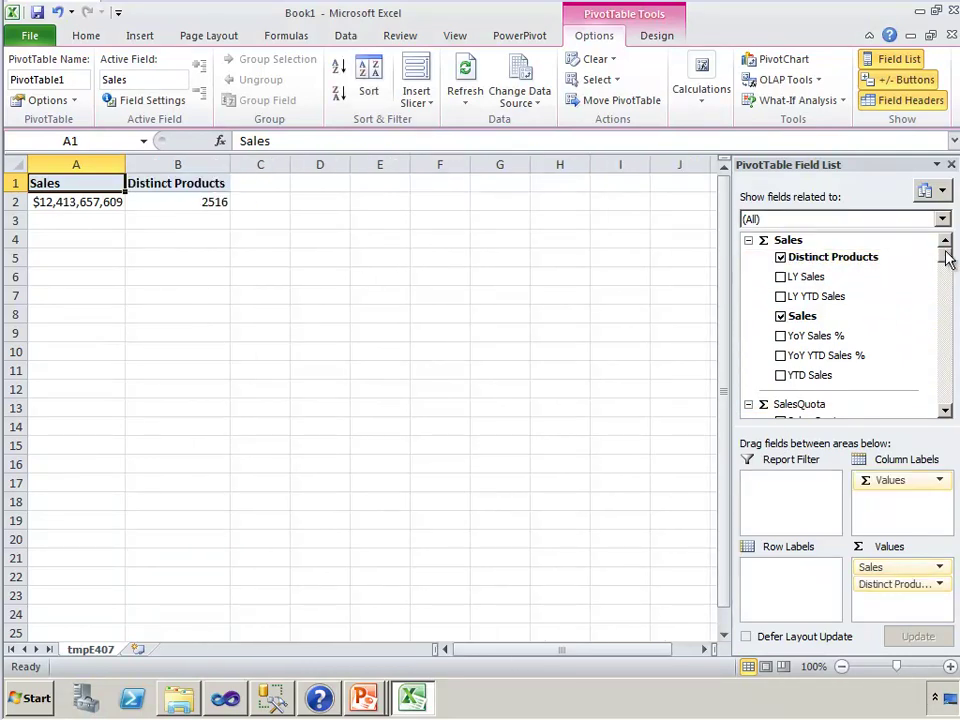
pyautogui.moveTo(948, 258); pyautogui.dragTo(950, 395)
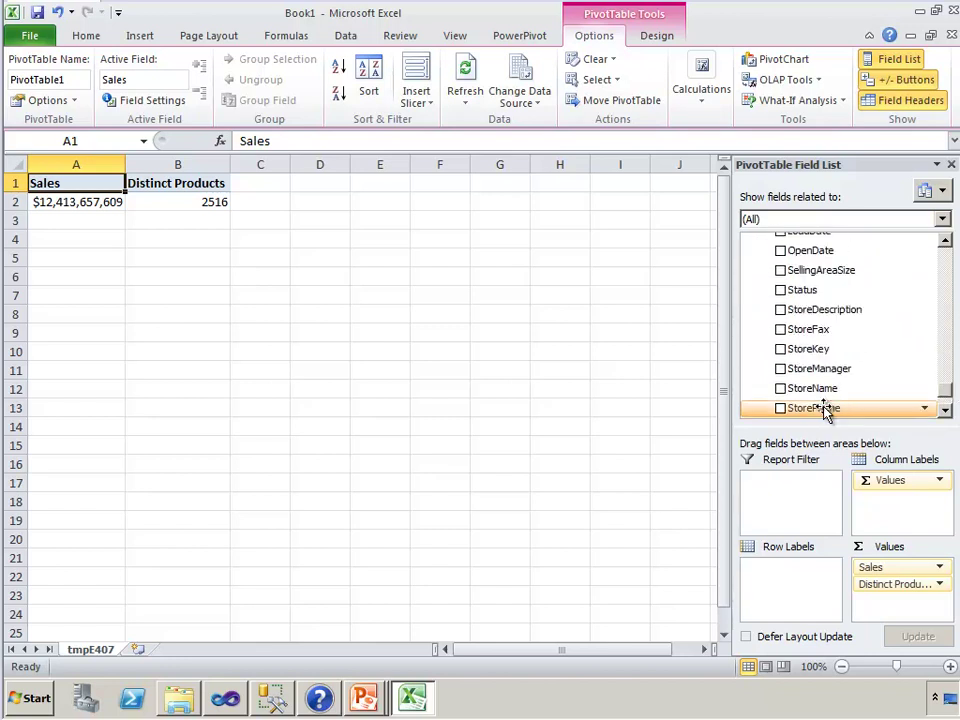
# Step: Add StoreName to the rows and inspect the Albany, Asia Online and Bangkok No.1 store figures
pyautogui.click(780, 389)
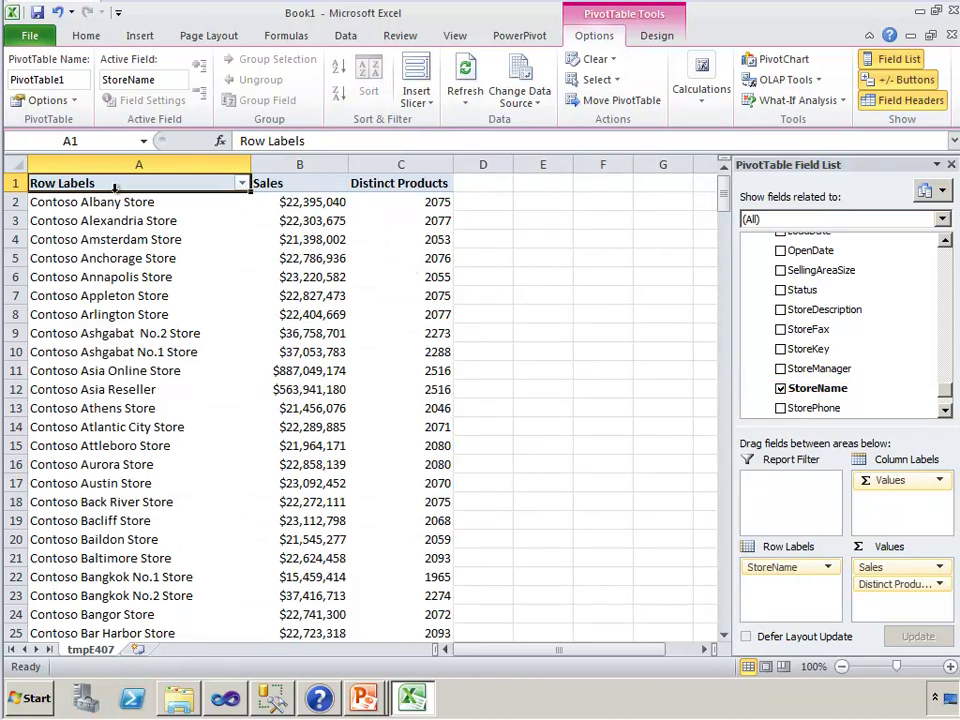
pyautogui.moveTo(124, 203); pyautogui.dragTo(430, 205)
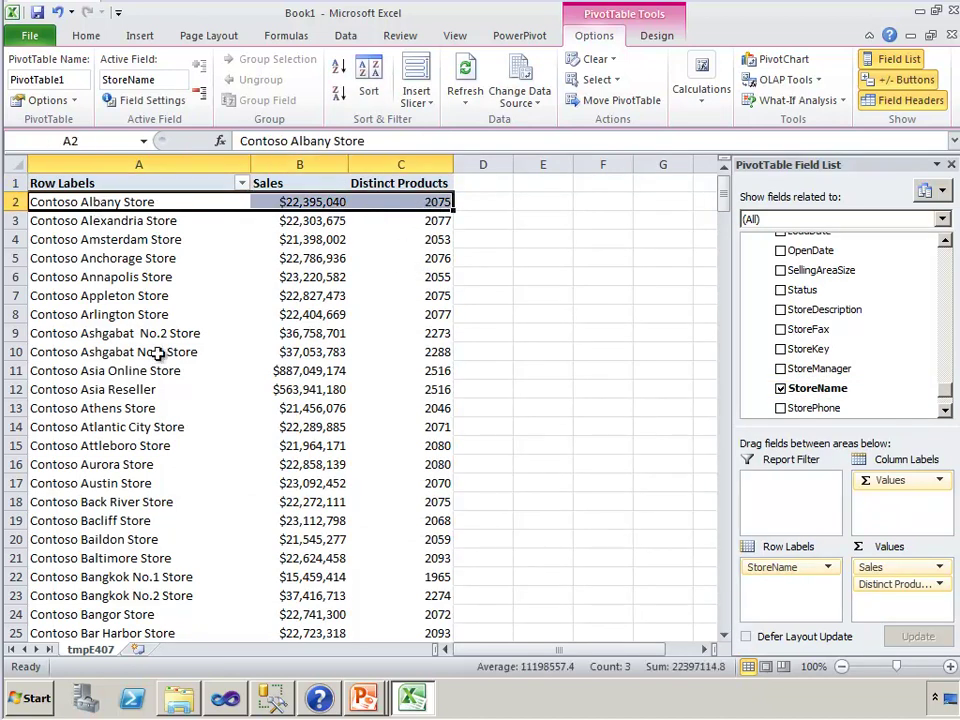
pyautogui.moveTo(150, 372); pyautogui.dragTo(420, 368)
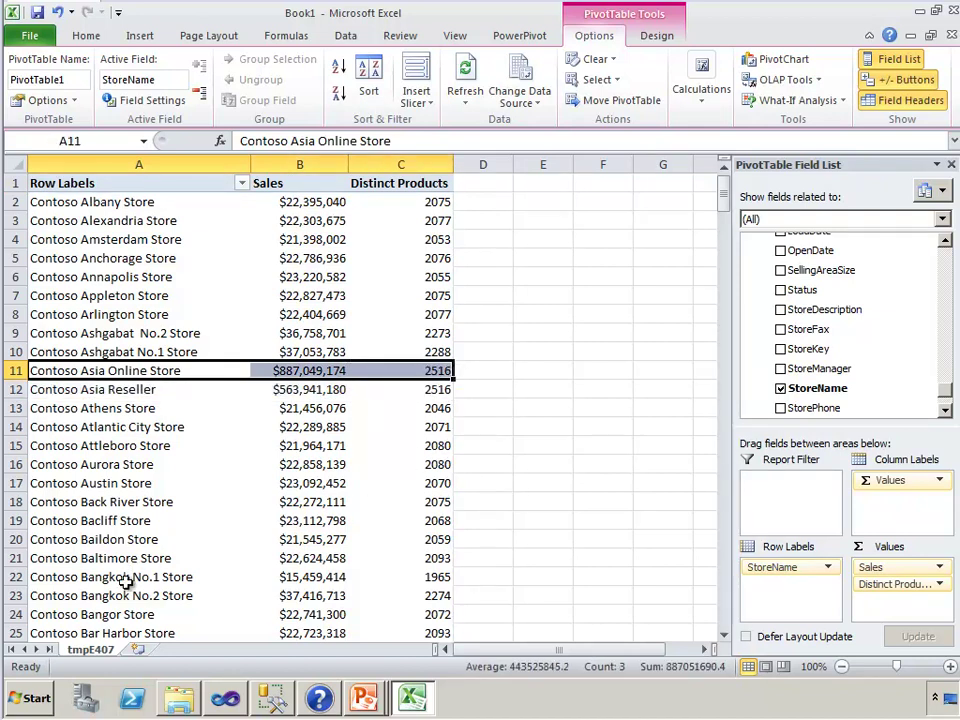
pyautogui.moveTo(129, 579); pyautogui.dragTo(395, 579)
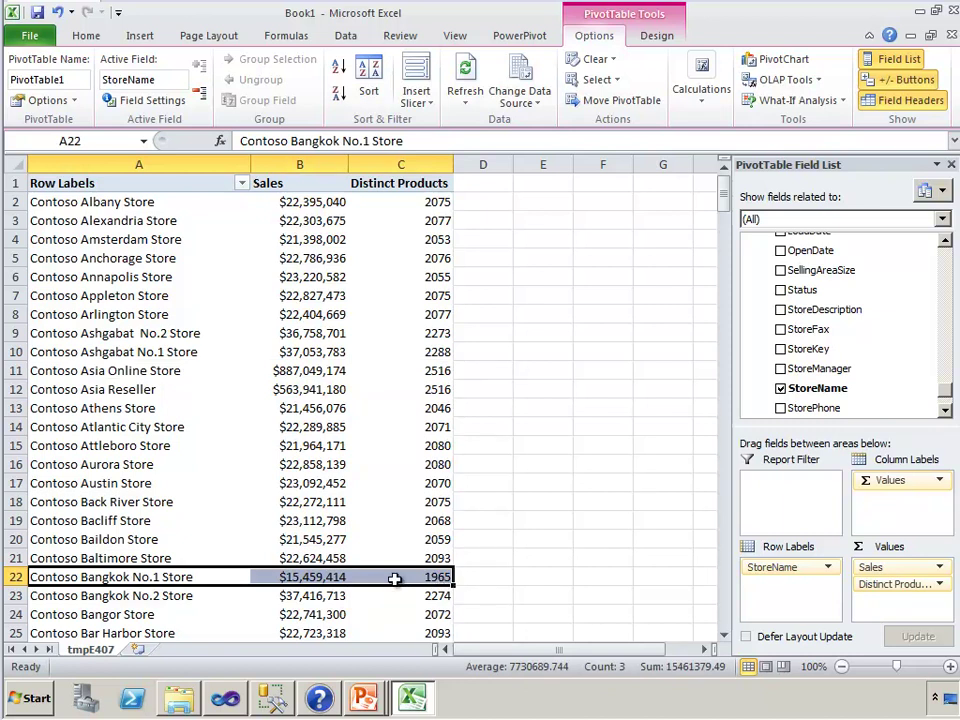
pyautogui.click(397, 502)
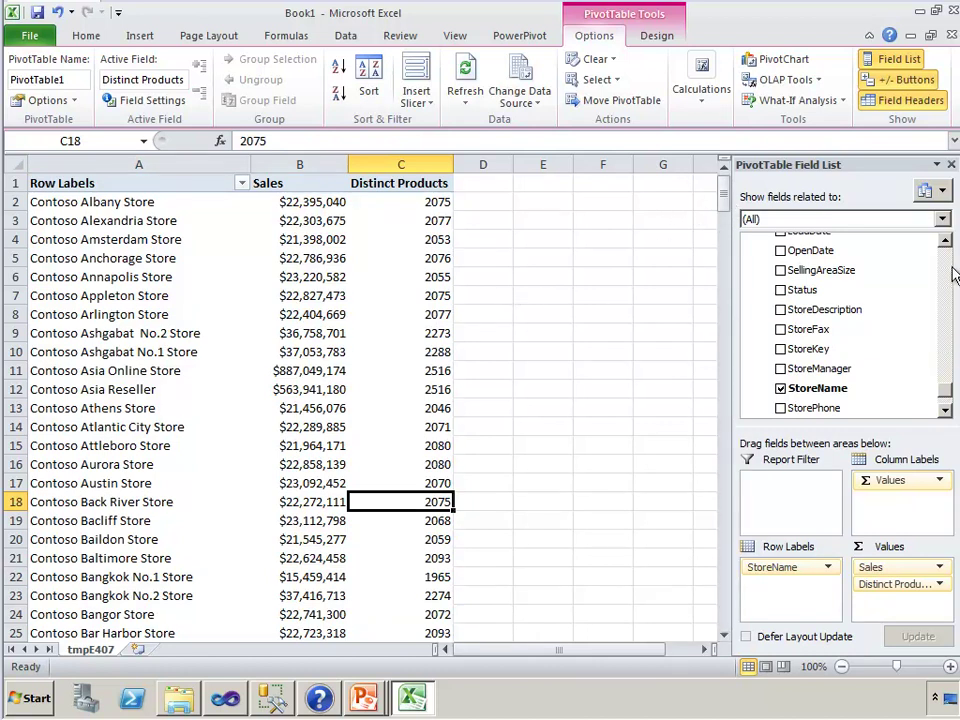
pyautogui.scroll(3, 945, 399)
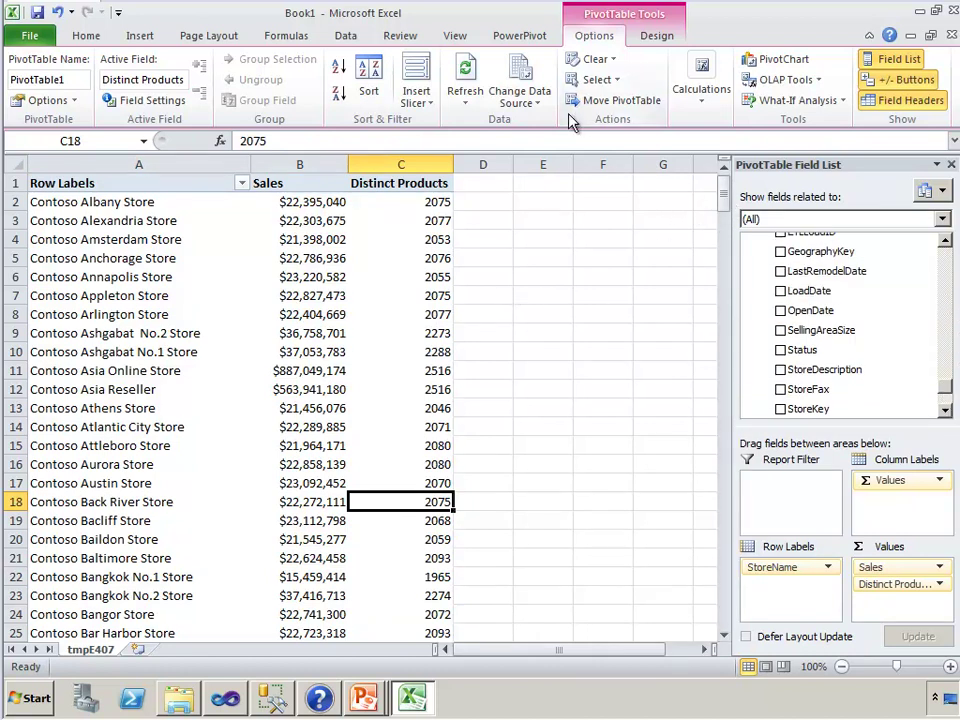
# Step: Insert a CalendarYear slicer and place it beside the PivotTable
pyautogui.click(410, 100)
pyautogui.click(515, 123)
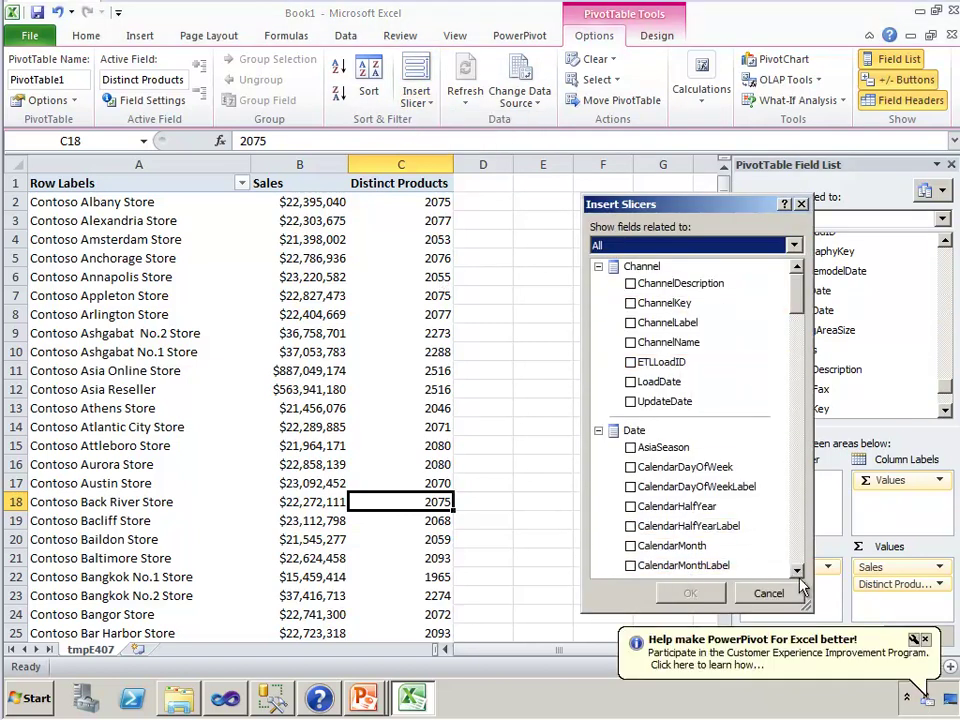
pyautogui.moveTo(797, 572); pyautogui.dragTo(797, 572)
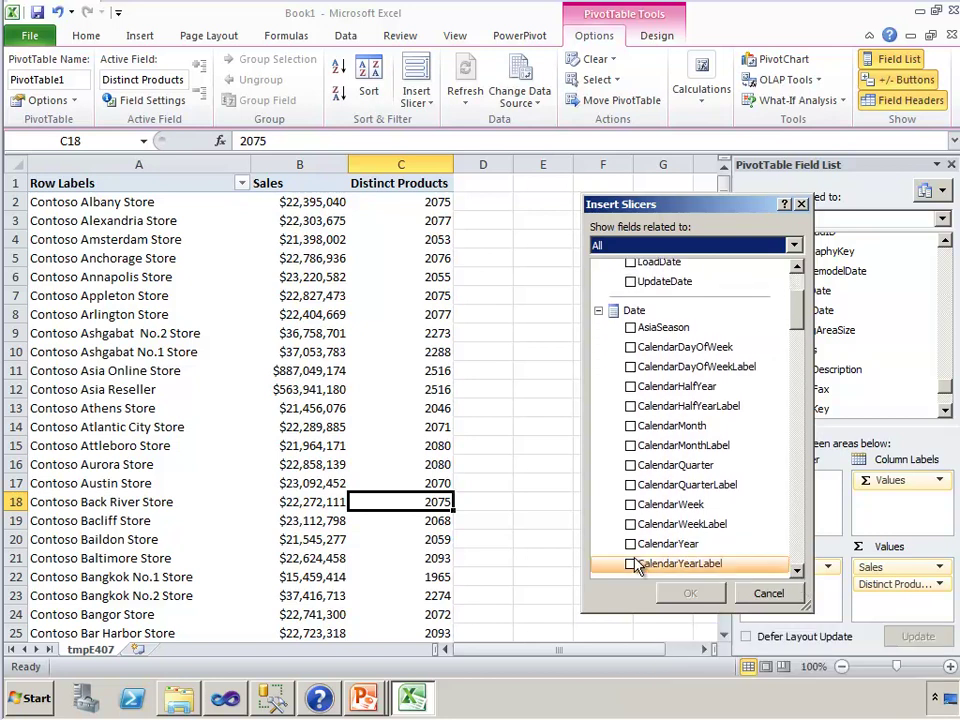
pyautogui.click(630, 543)
pyautogui.click(690, 593)
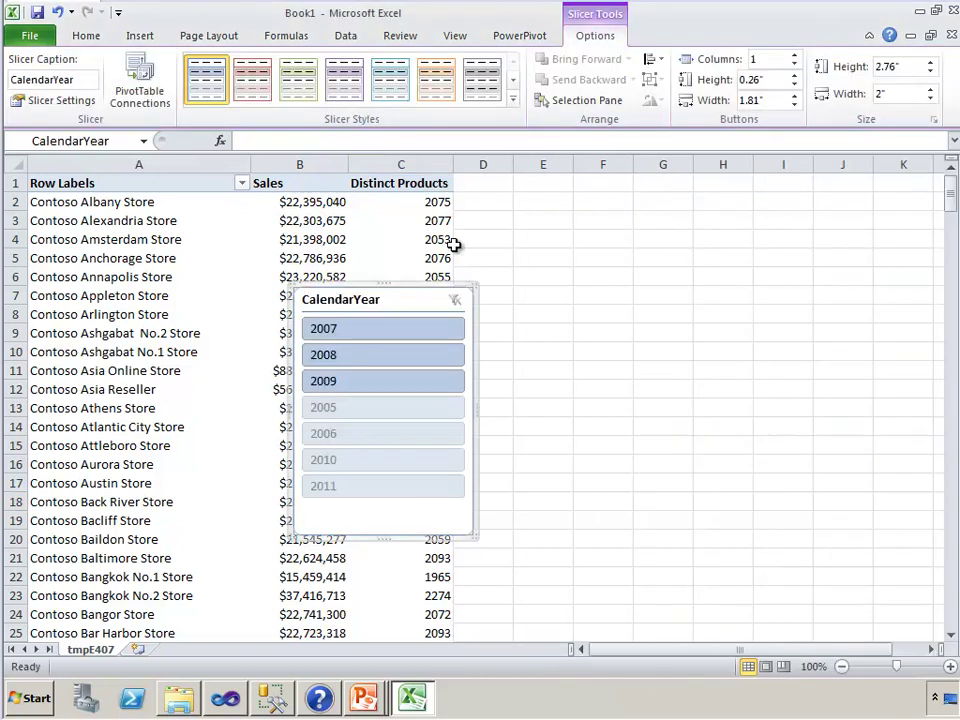
pyautogui.moveTo(414, 295); pyautogui.dragTo(664, 204)
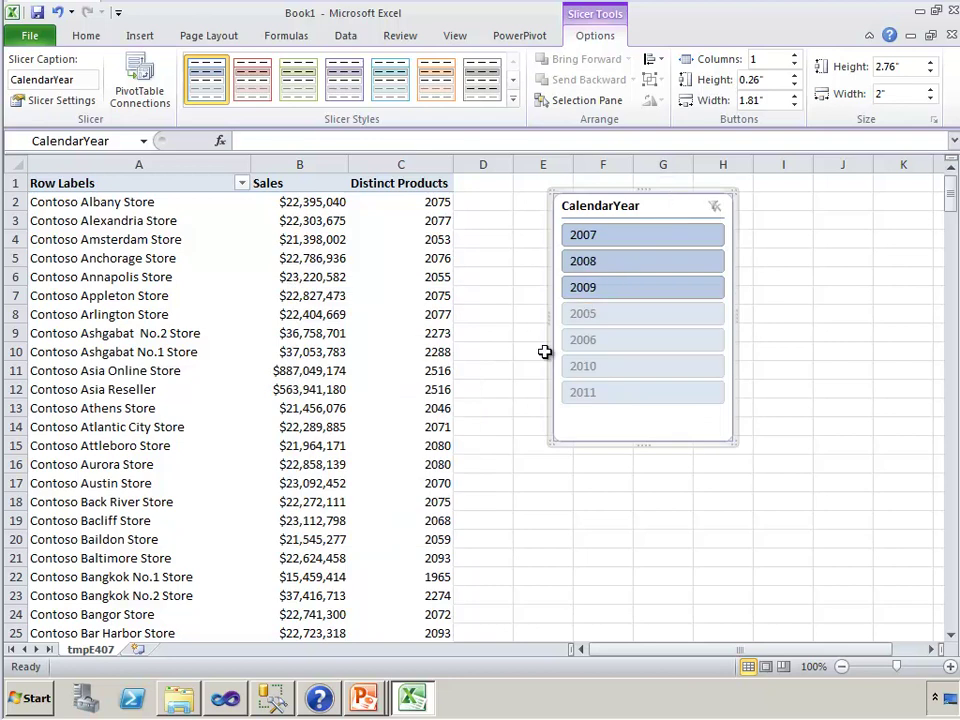
# Step: Filter the PivotTable to 2008 with the slicer, then return to Visual Studio
pyautogui.click(613, 288)
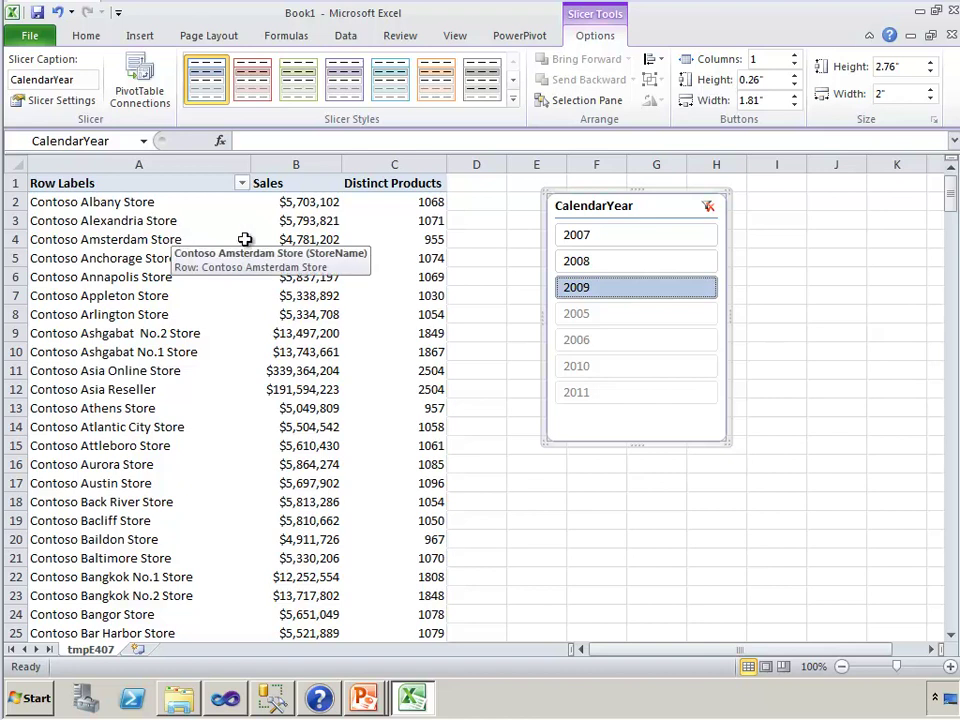
pyautogui.moveTo(289, 243)
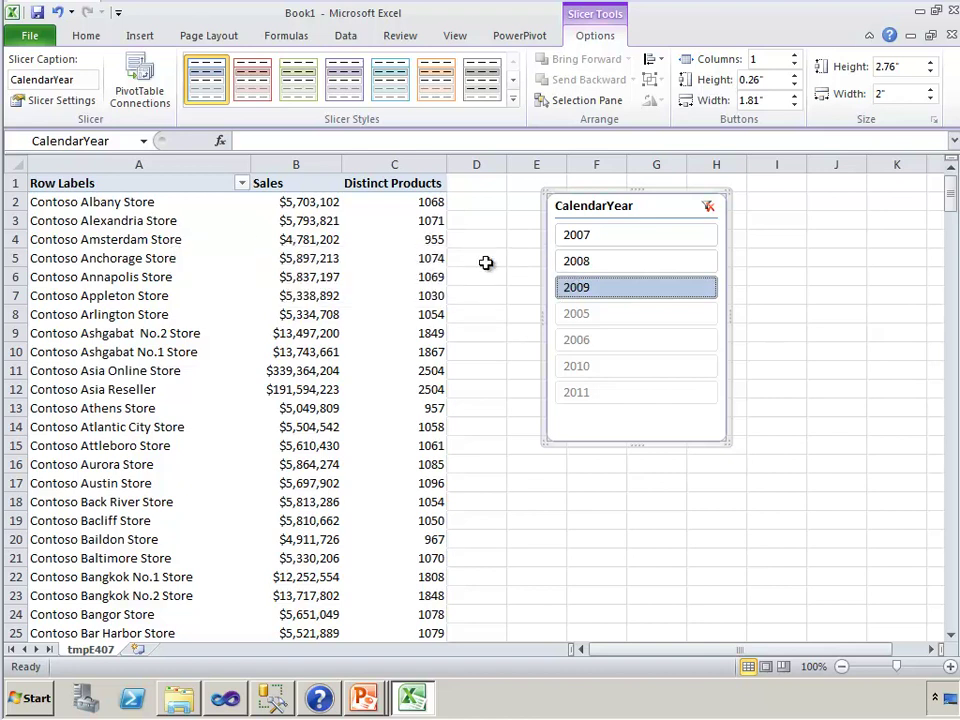
pyautogui.click(652, 262)
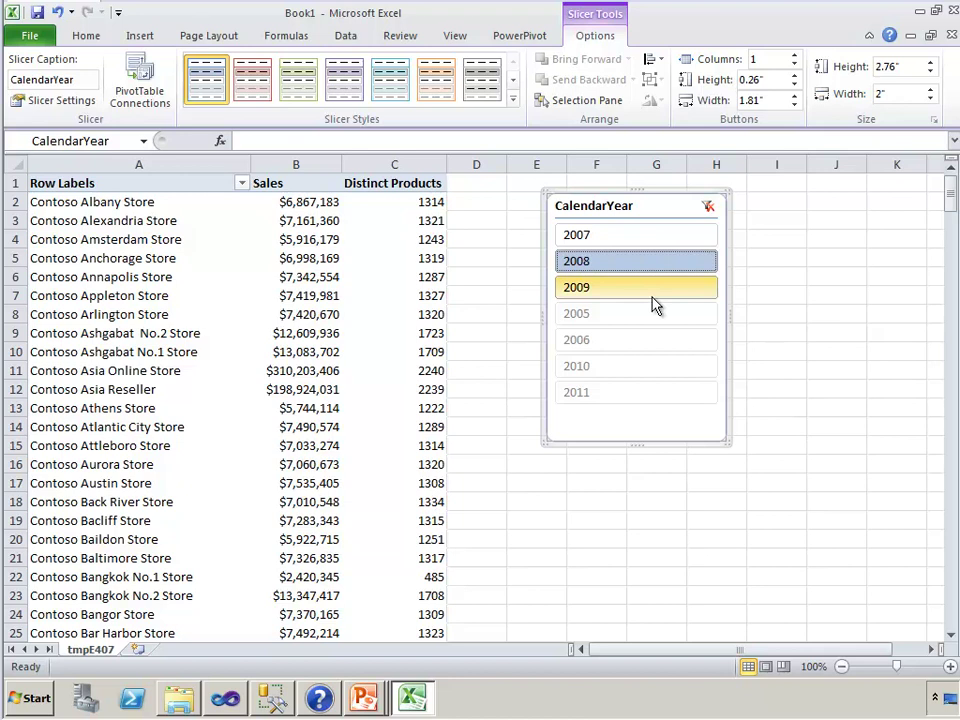
pyautogui.moveTo(636, 207); pyautogui.dragTo(650, 203)
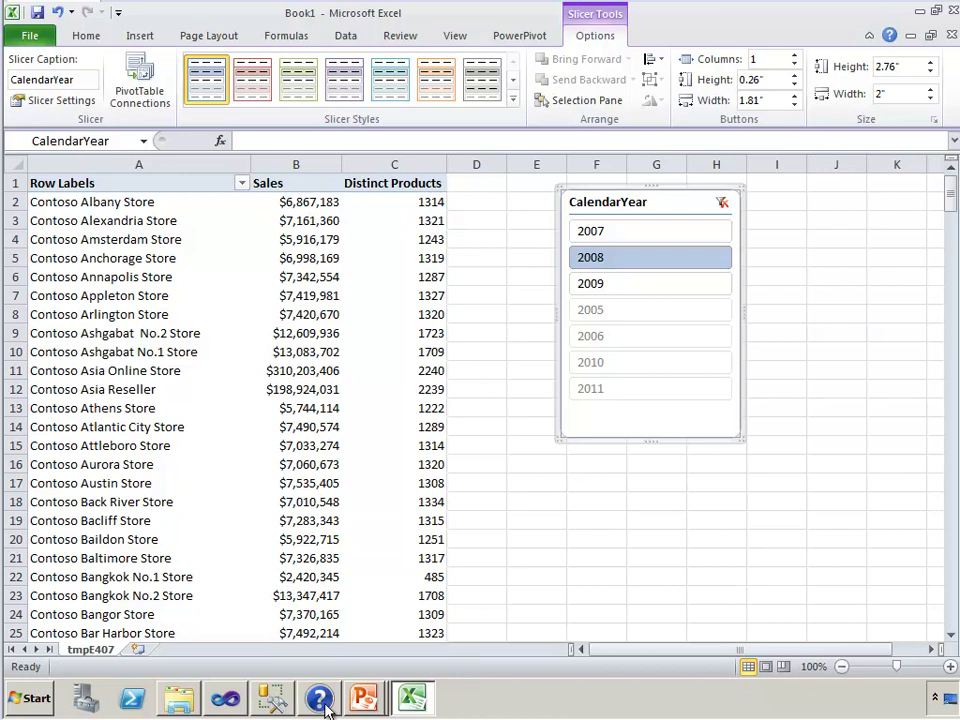
pyautogui.click(208, 702)
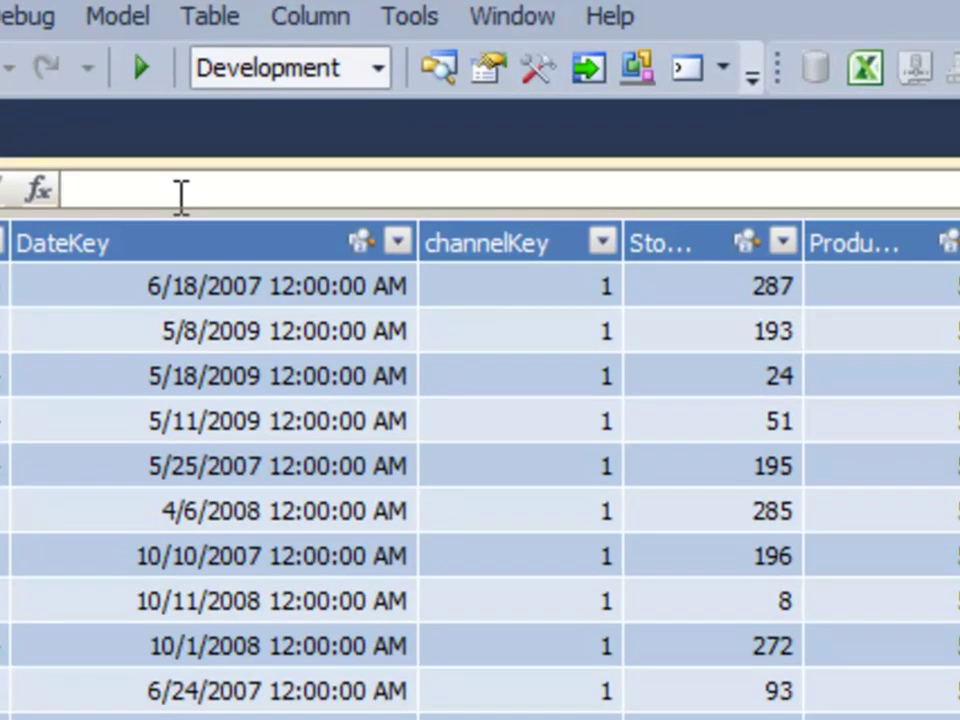
# Step: Enter Distinct Products All Years:=CALCULATE(COUNTROWS(DISTINCT('Sales'[ProductKey])),All('Date'[Datekey]))
pyautogui.write('Distinct ')
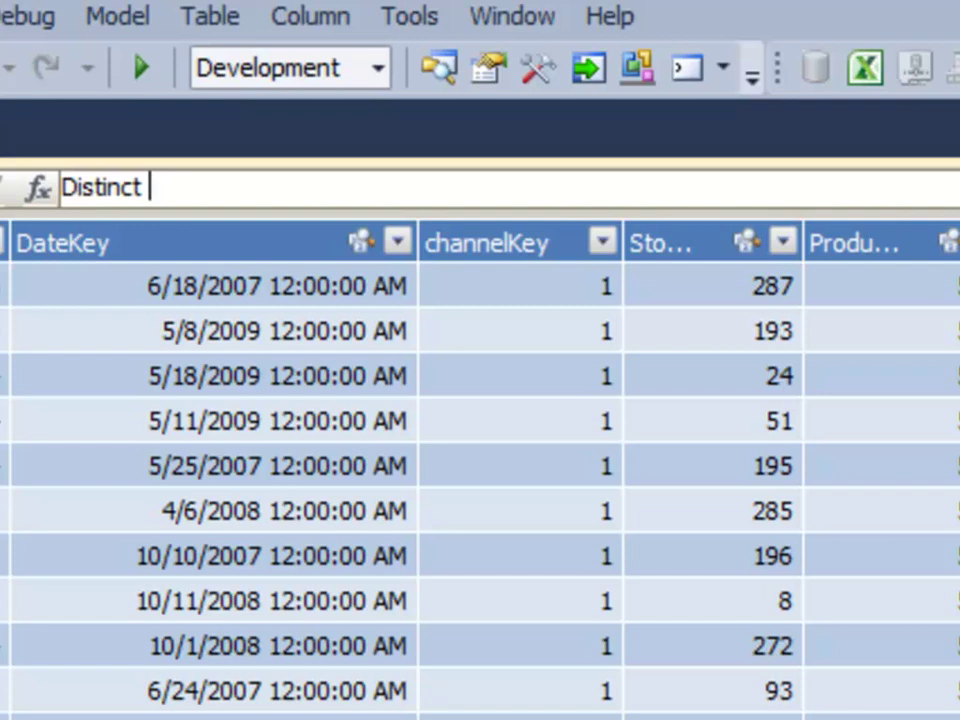
pyautogui.write('Products All ')
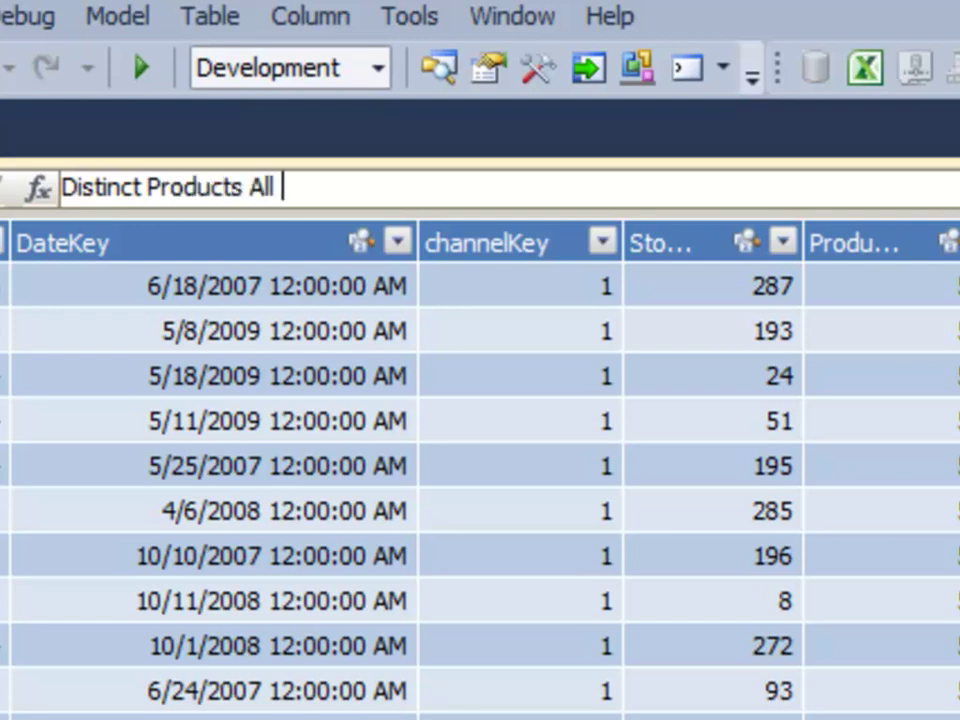
pyautogui.write('Years:=CALC')
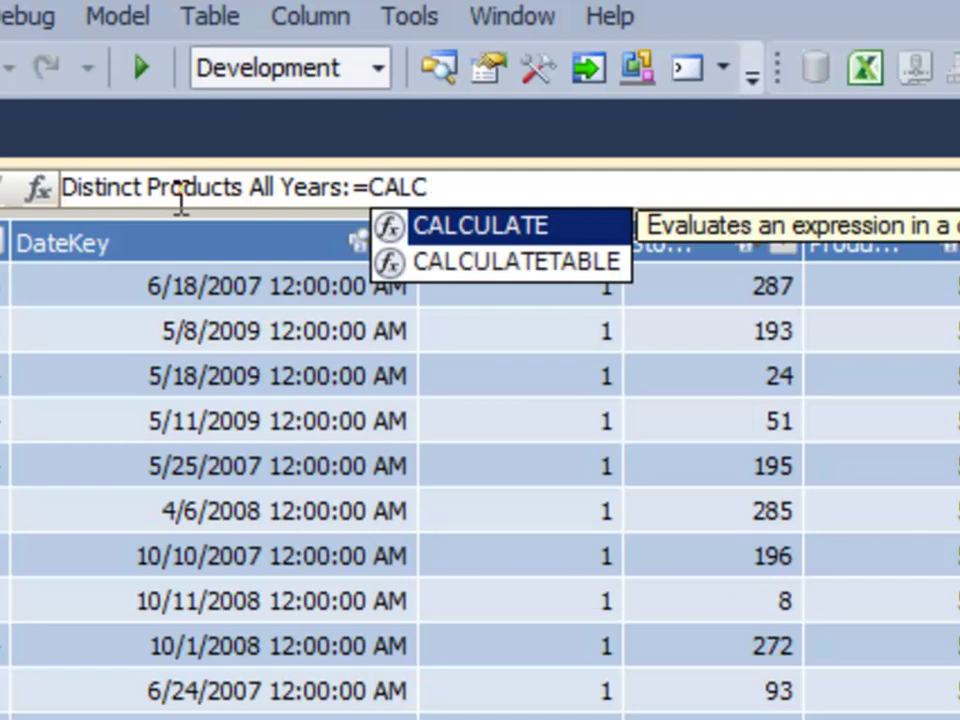
pyautogui.press('Tab')
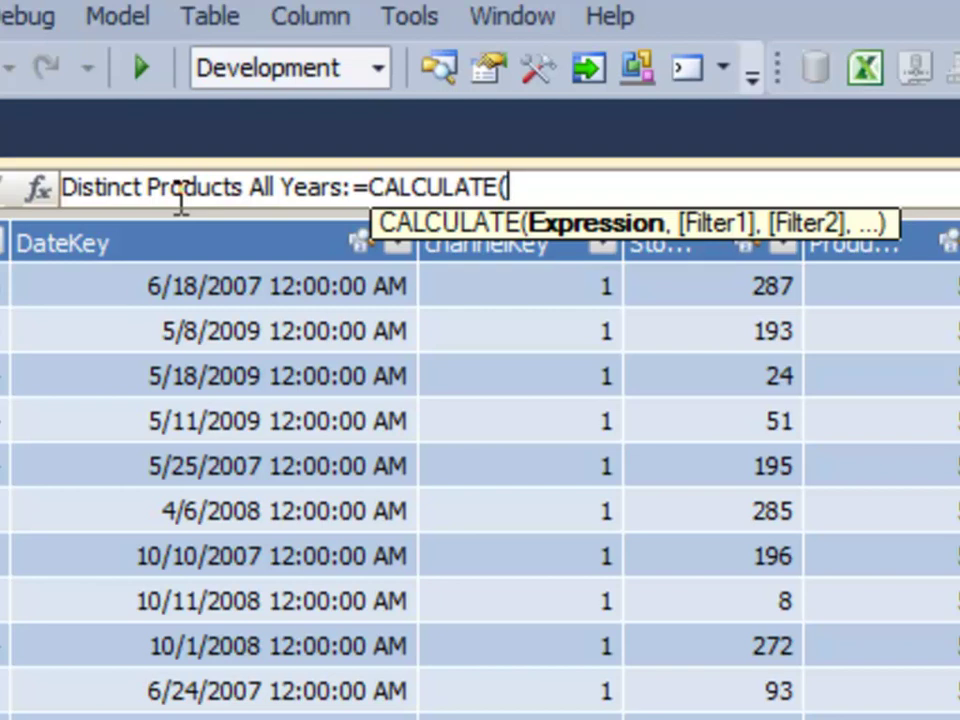
pyautogui.write('COUN')
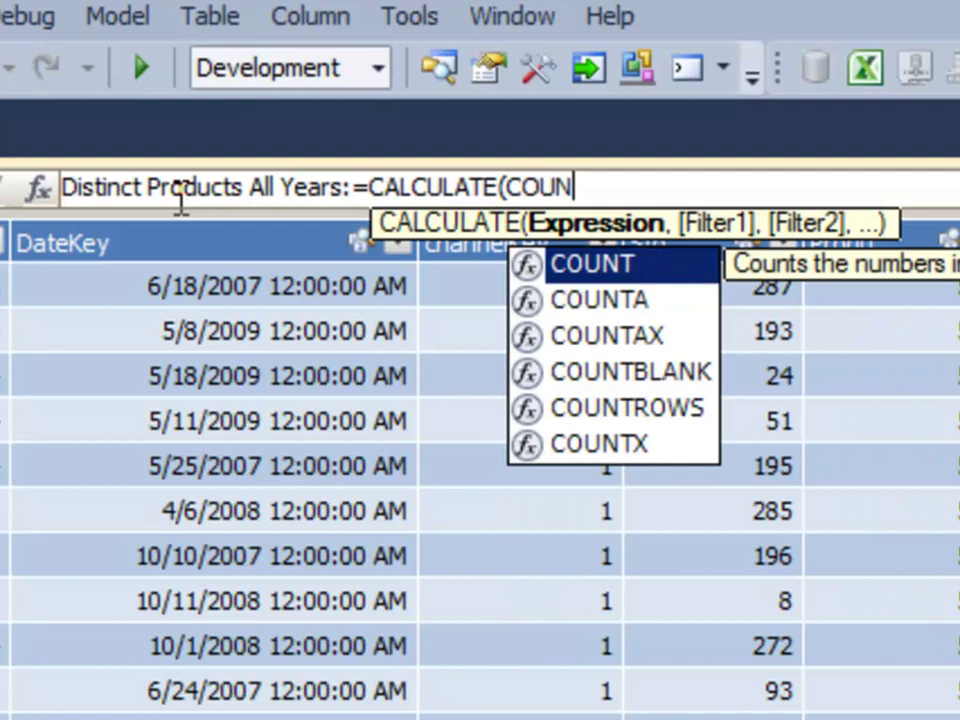
pyautogui.write('Tro')
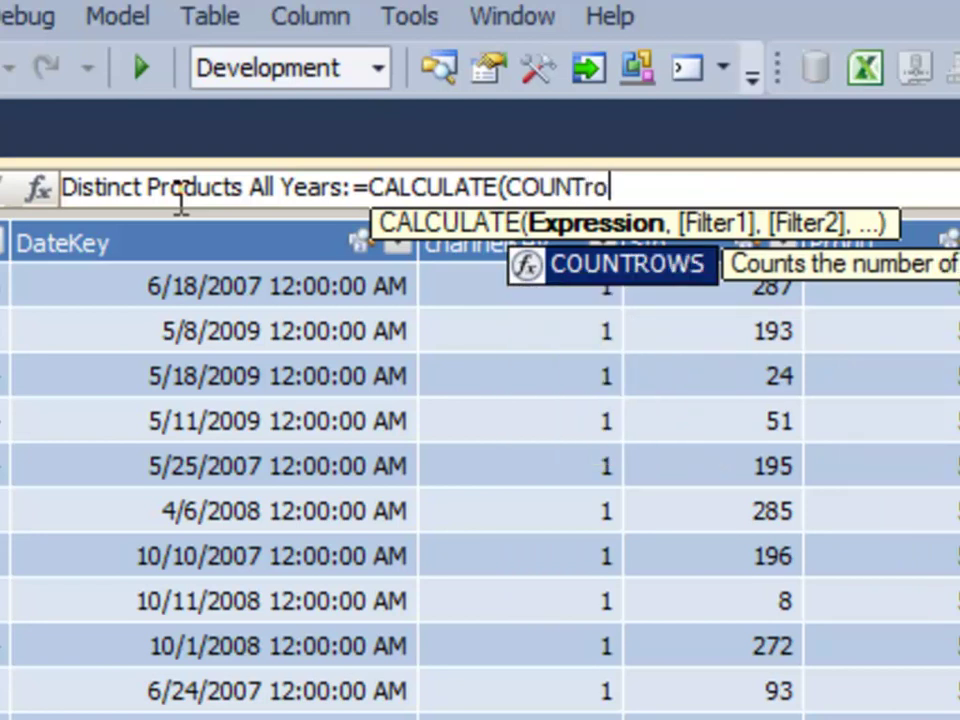
pyautogui.press('Tab')
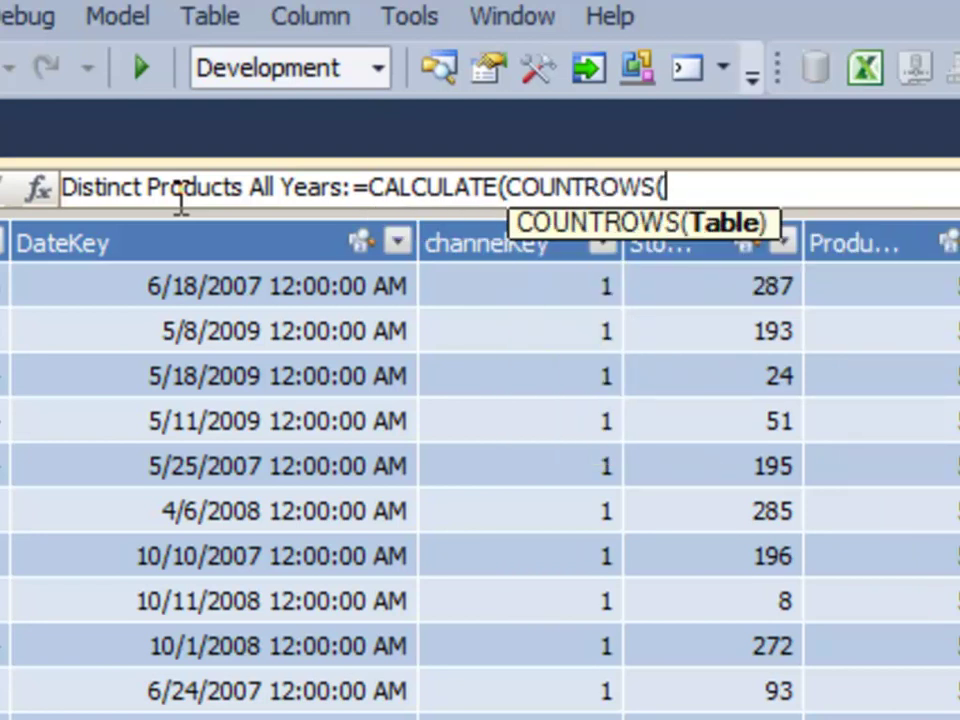
pyautogui.write('DISTI')
pyautogui.press('Tab')
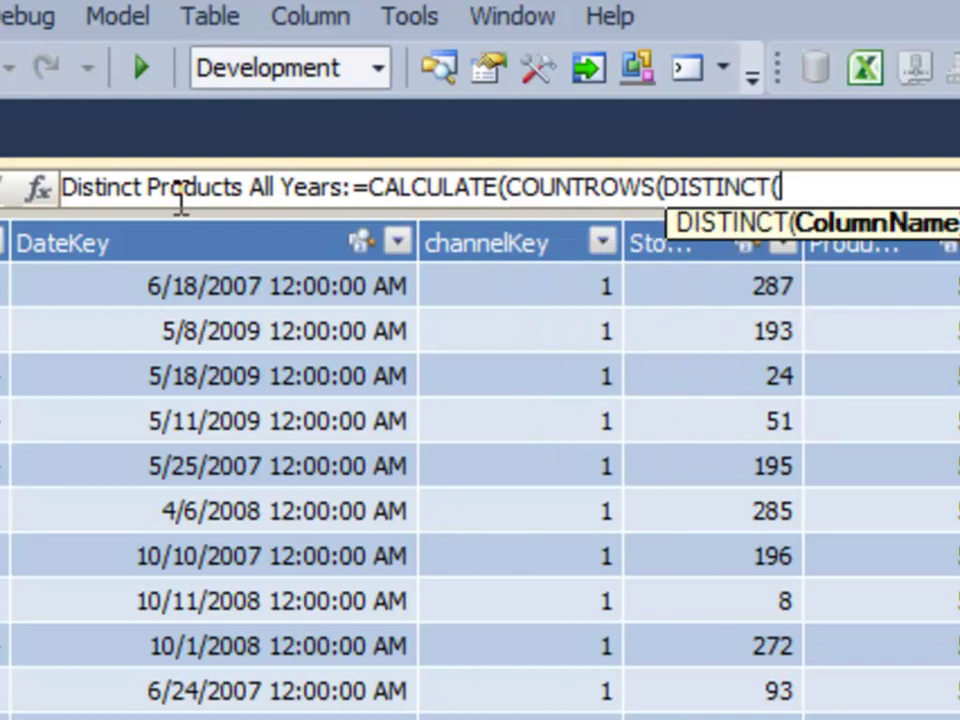
pyautogui.write("'sal")
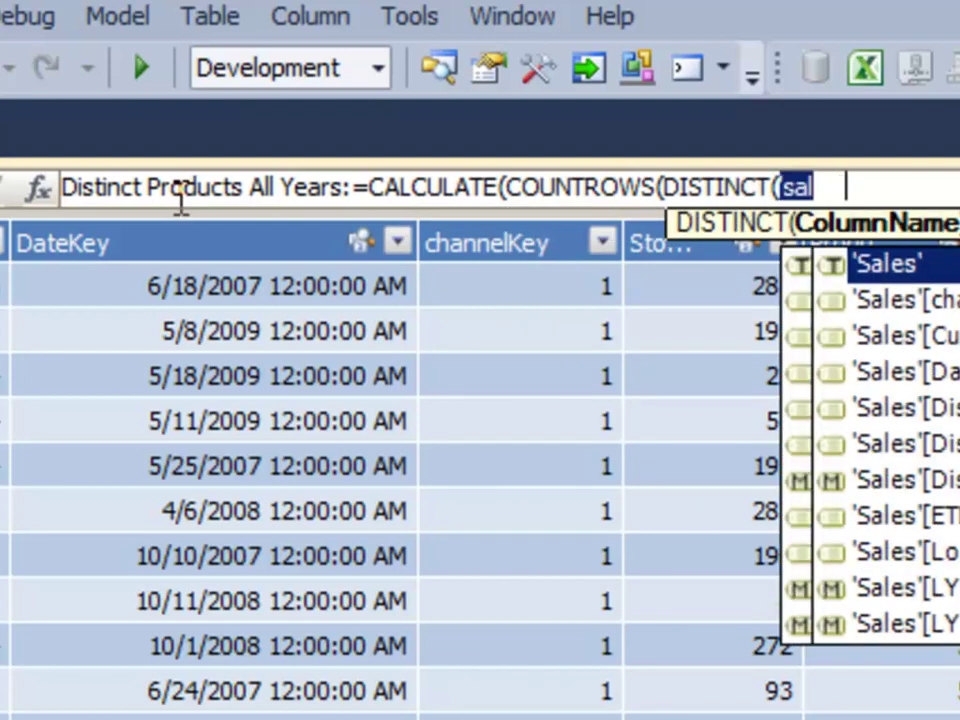
pyautogui.press('Tab')
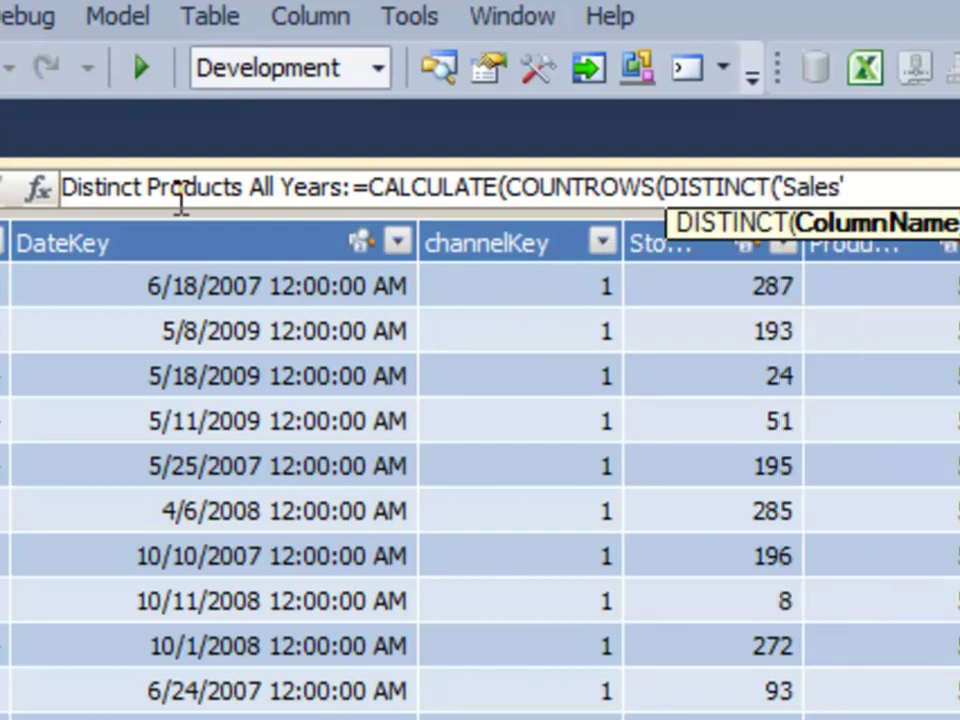
pyautogui.write('[Pro')
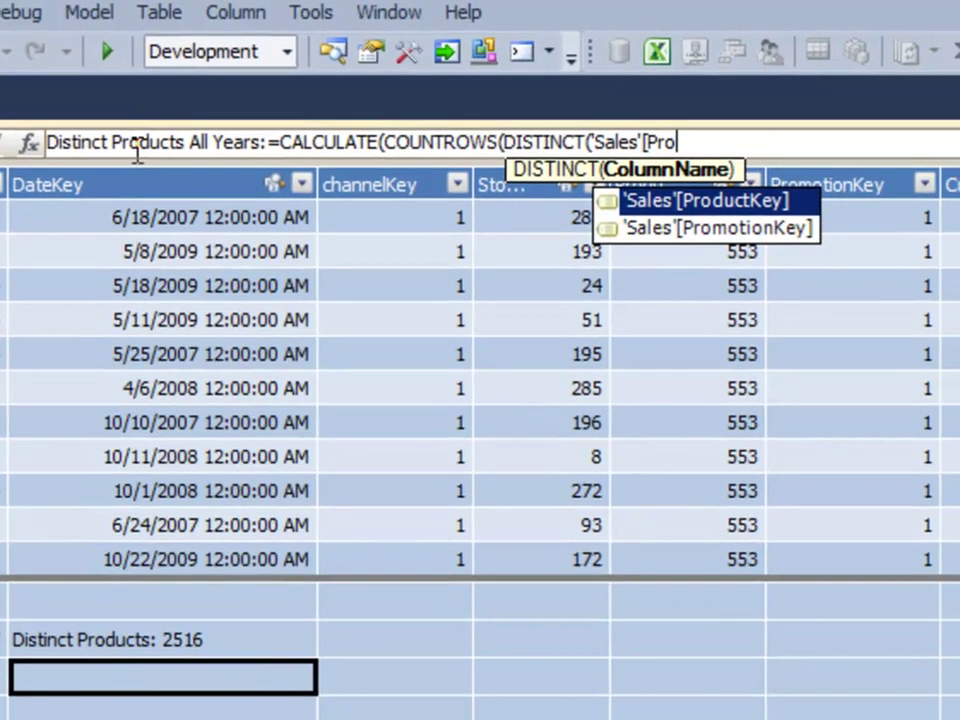
pyautogui.press('Tab')
pyautogui.write(")),All('Date'[Datekey]))")
pyautogui.press('Return')
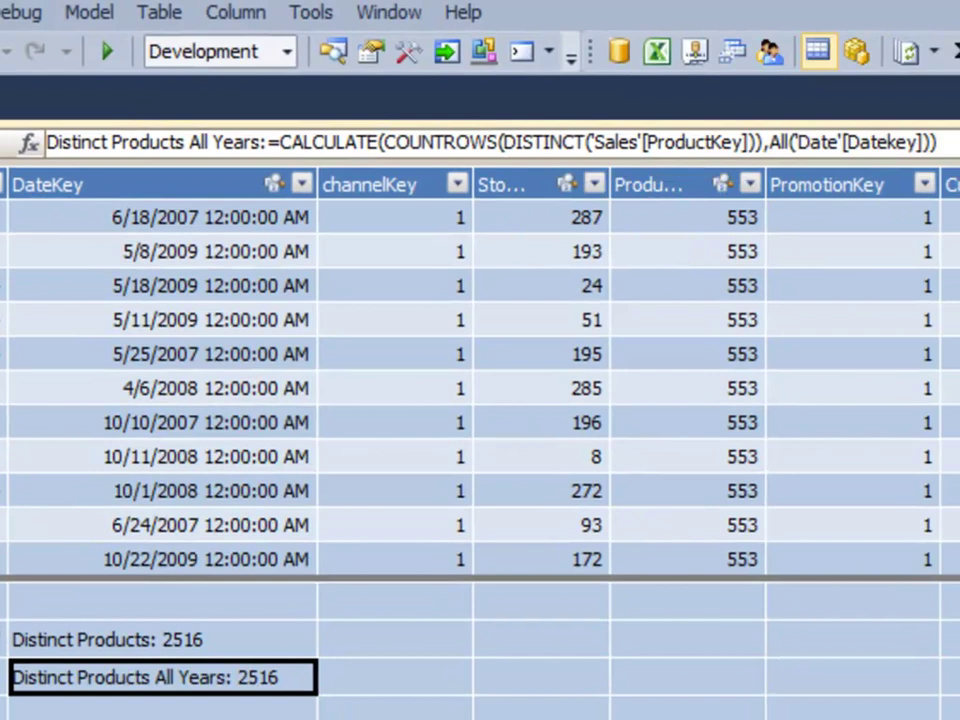
# Step: Compare the two distinct-product measures' formulas and save the model
pyautogui.click(80, 712)
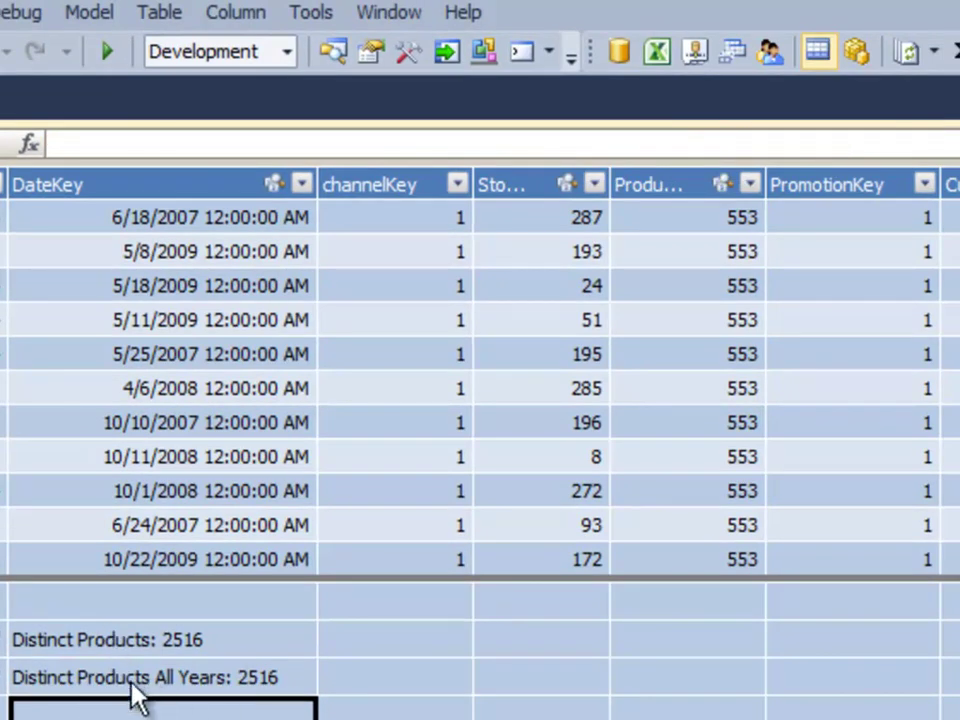
pyautogui.click(272, 679)
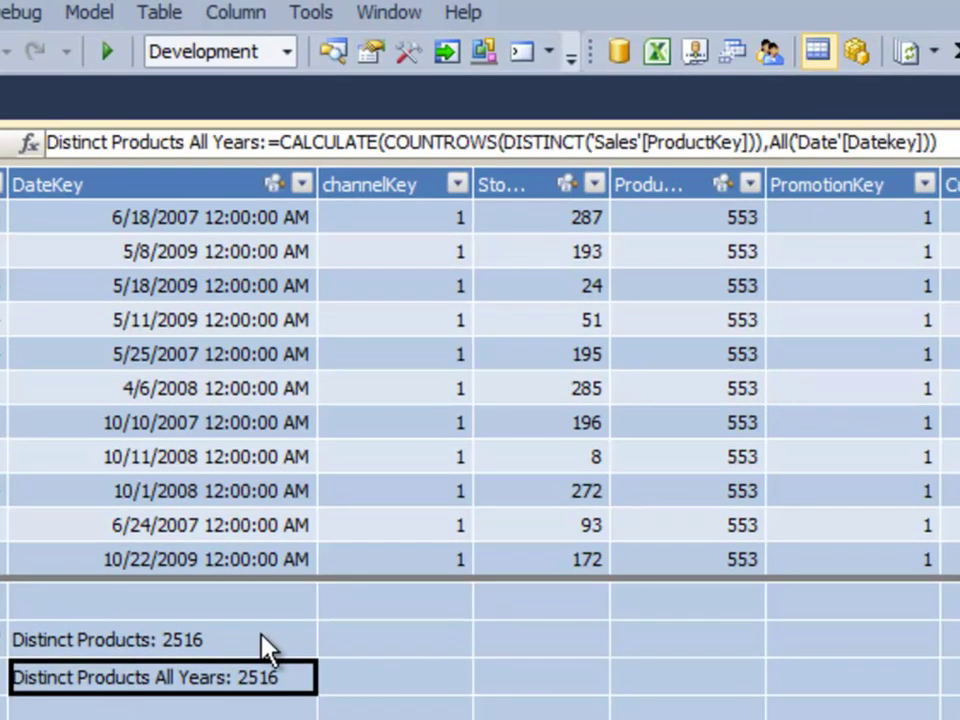
pyautogui.click(264, 641)
pyautogui.click(262, 672)
pyautogui.hotkey('ctrl', 's')
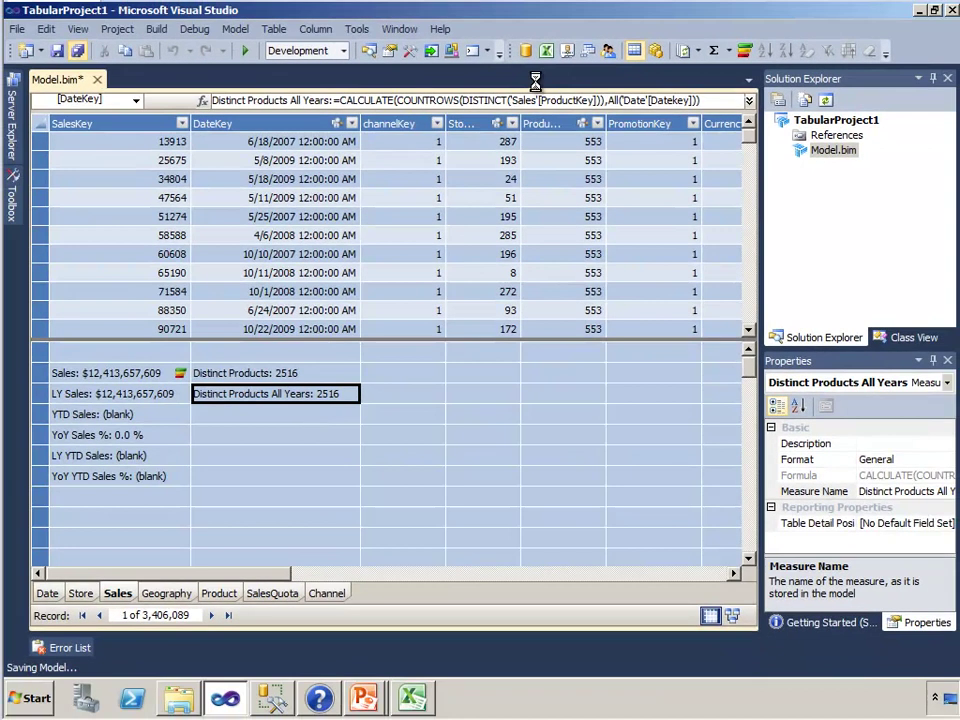
# Step: Refresh the Excel pivot and add the Distinct Products All Years column beside Distinct Products
pyautogui.hotkey('alt', 'Tab')
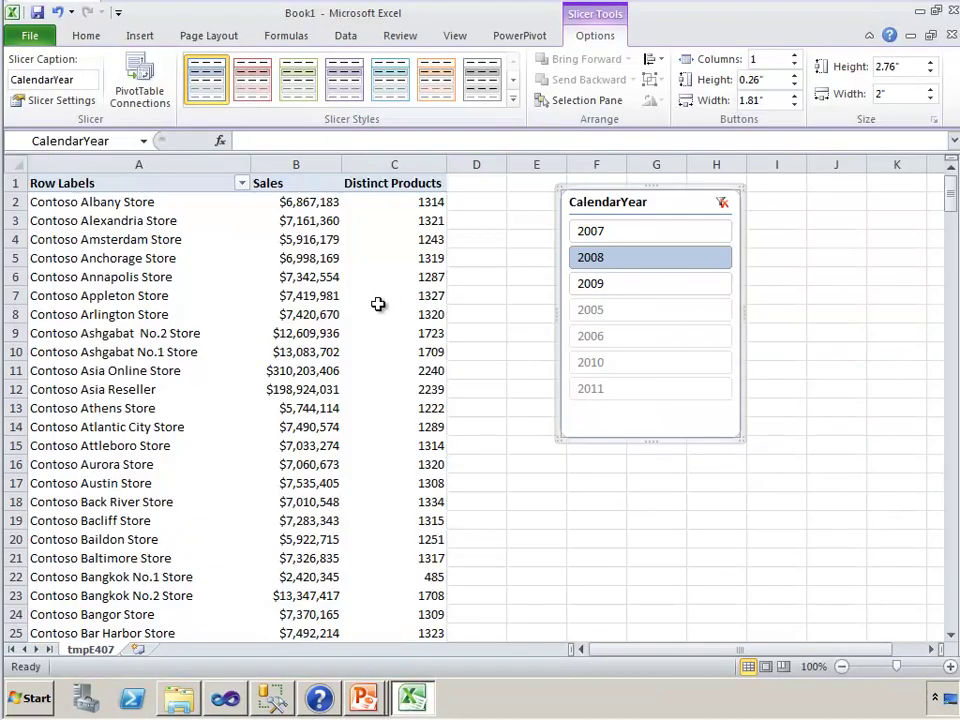
pyautogui.click(346, 36)
pyautogui.click(252, 66)
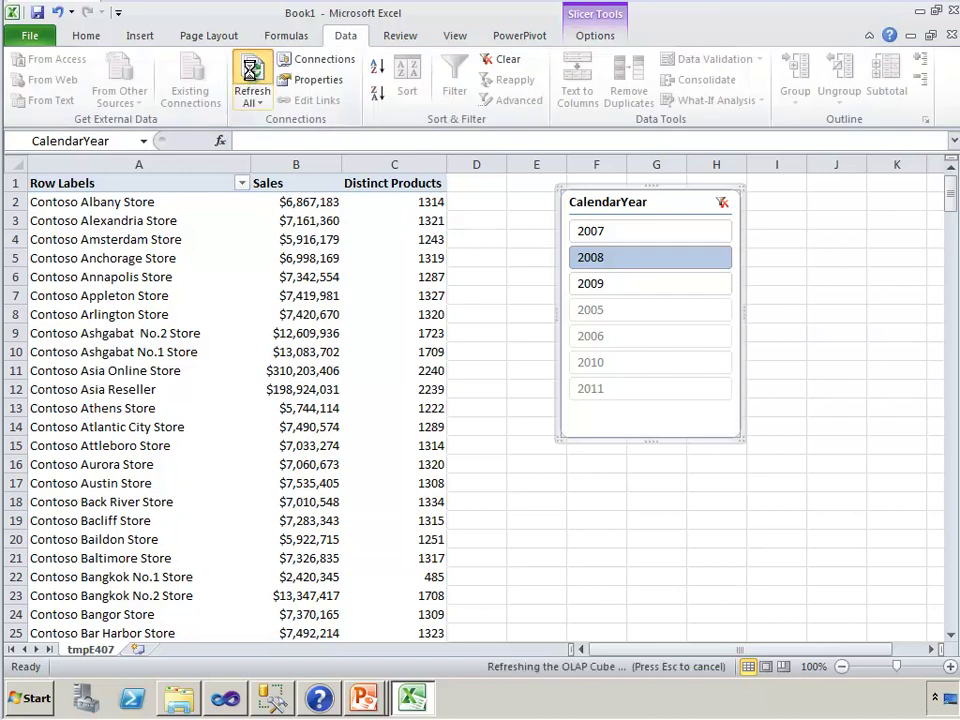
pyautogui.click(317, 370)
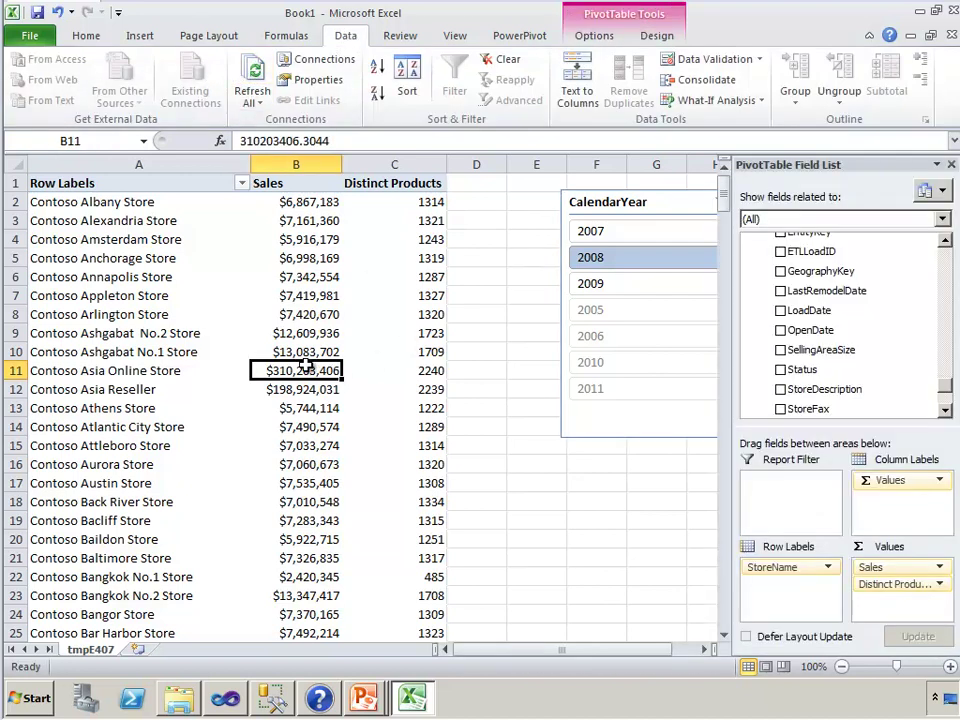
pyautogui.moveTo(945, 400); pyautogui.dragTo(945, 250)
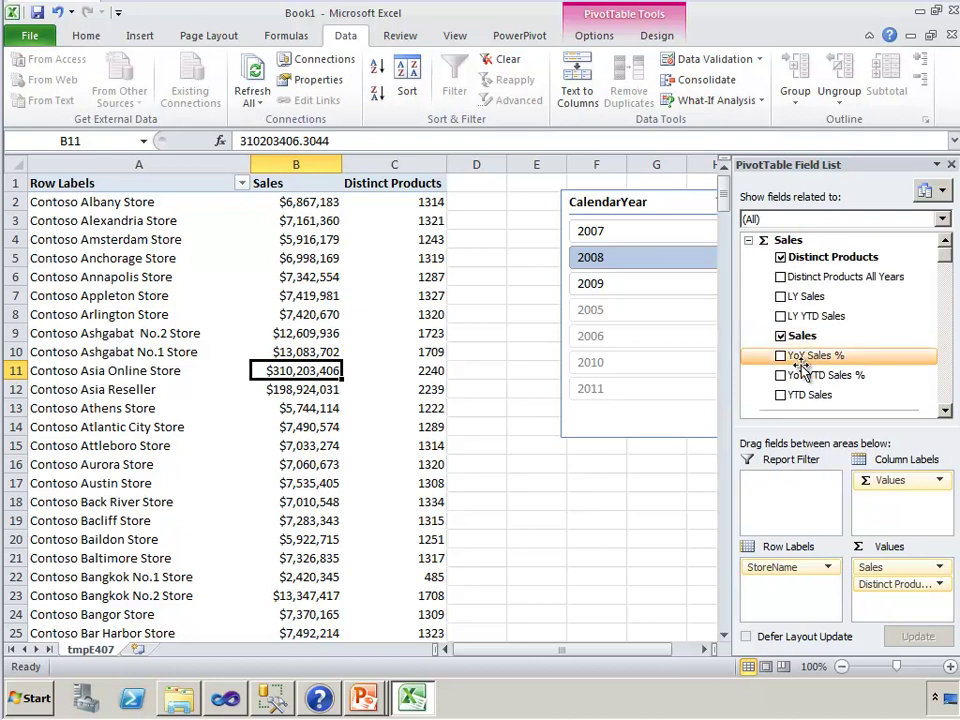
pyautogui.click(781, 276)
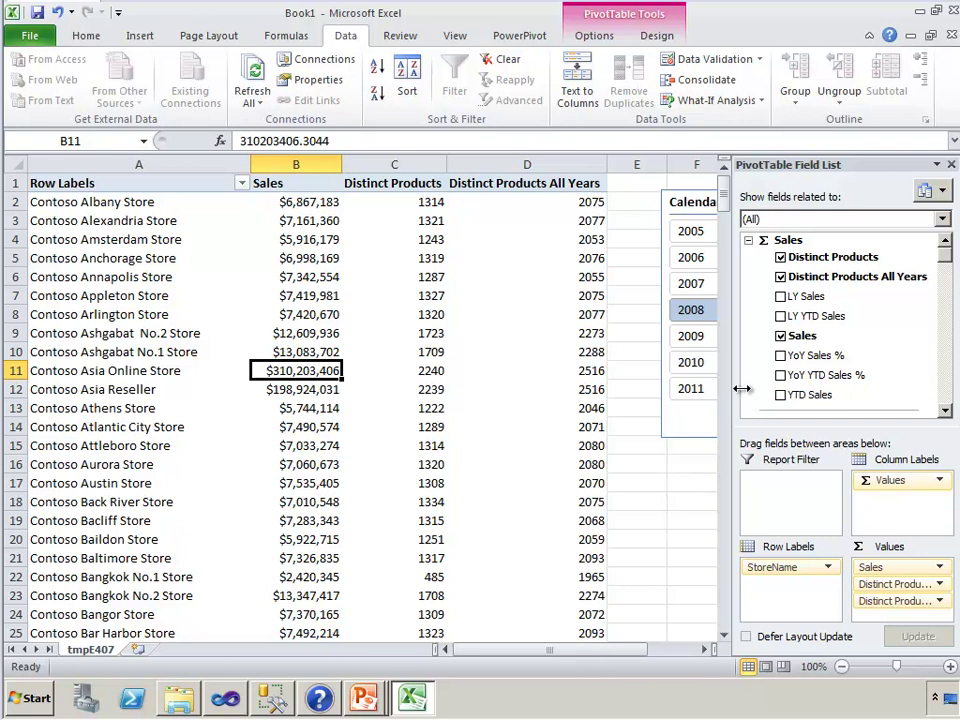
pyautogui.moveTo(709, 193); pyautogui.dragTo(652, 197)
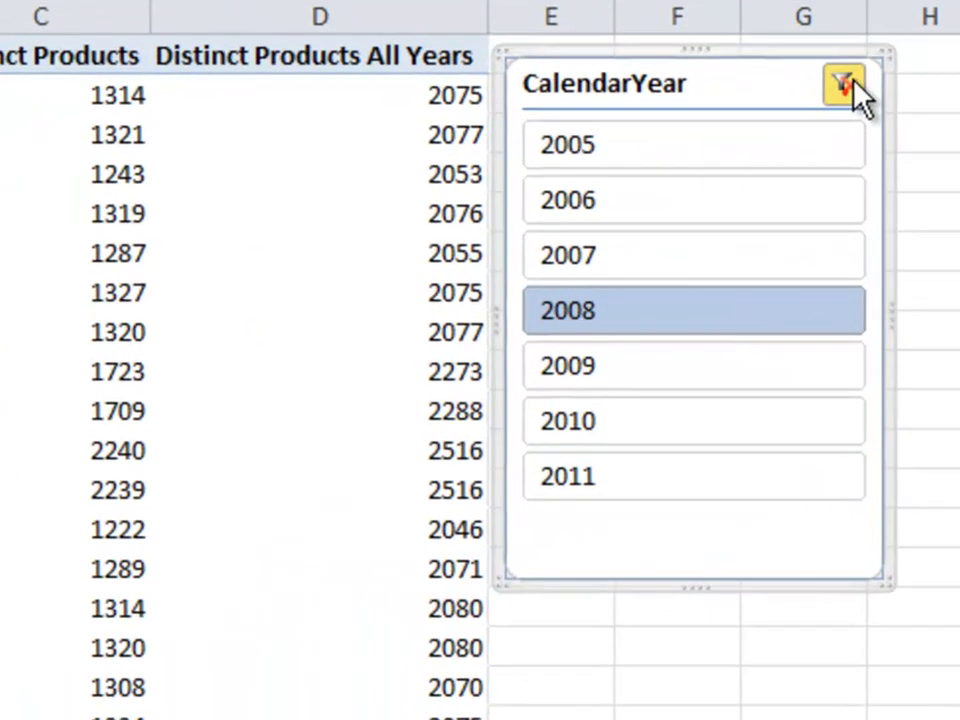
# Step: Switch the slicer from 2008 to 2009 and compare the C9 and D9 distinct-product values
pyautogui.click(806, 150)
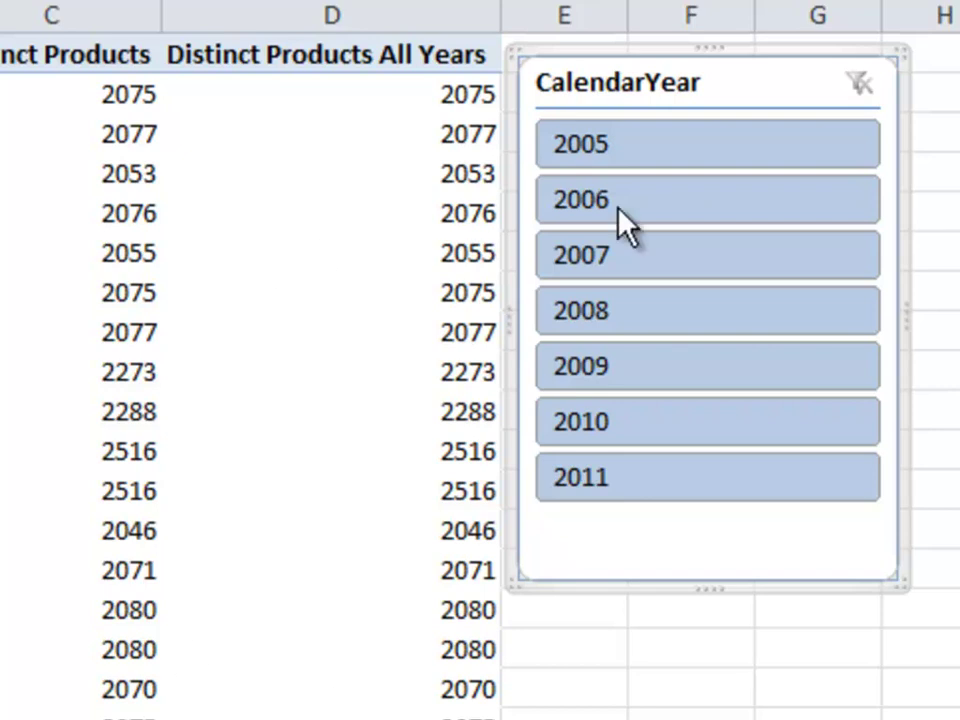
pyautogui.click(601, 362)
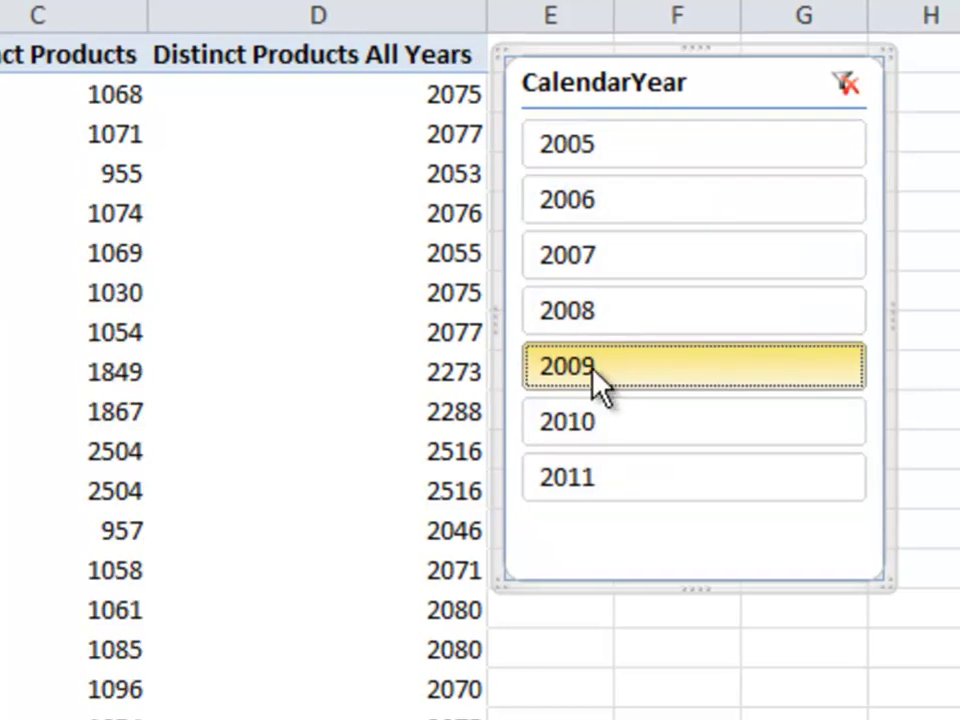
pyautogui.moveTo(620, 80); pyautogui.dragTo(675, 73)
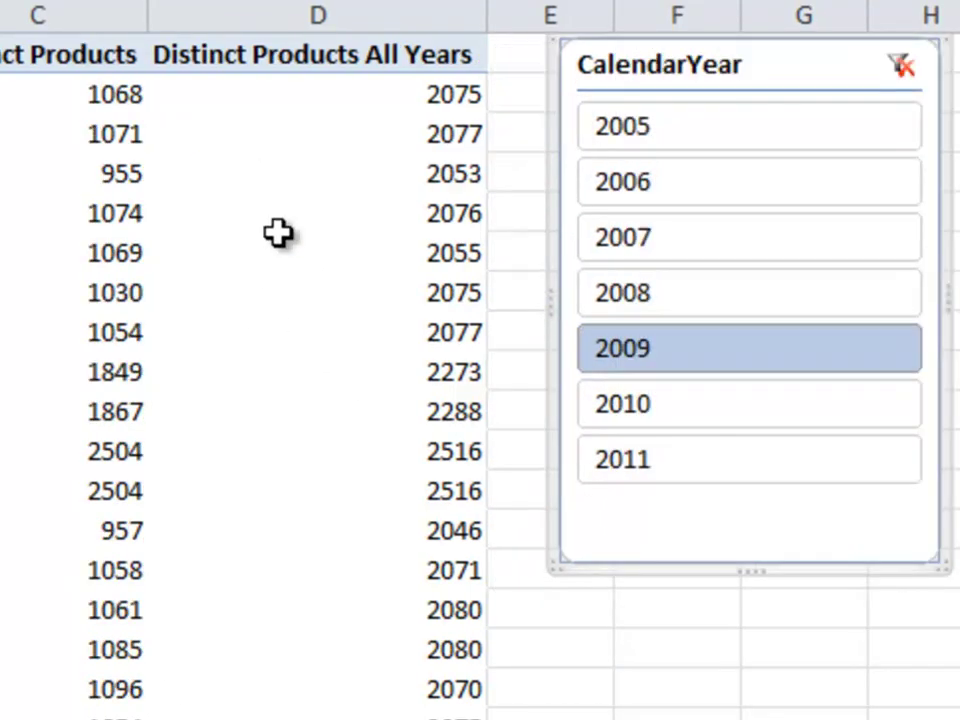
pyautogui.click(111, 373)
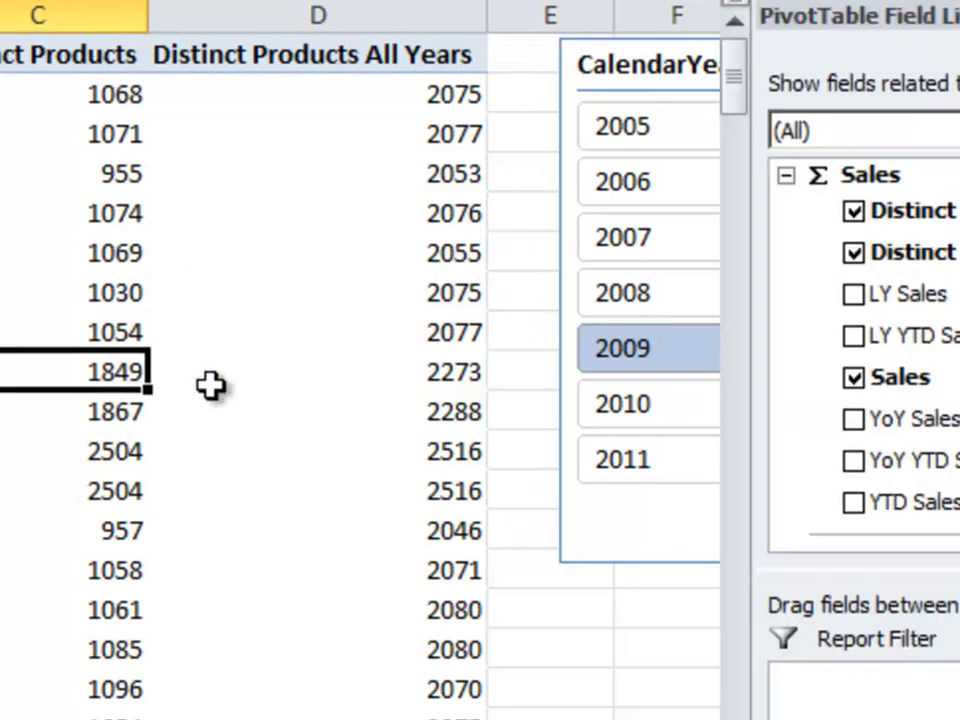
pyautogui.click(455, 373)
pyautogui.moveTo(312, 455)
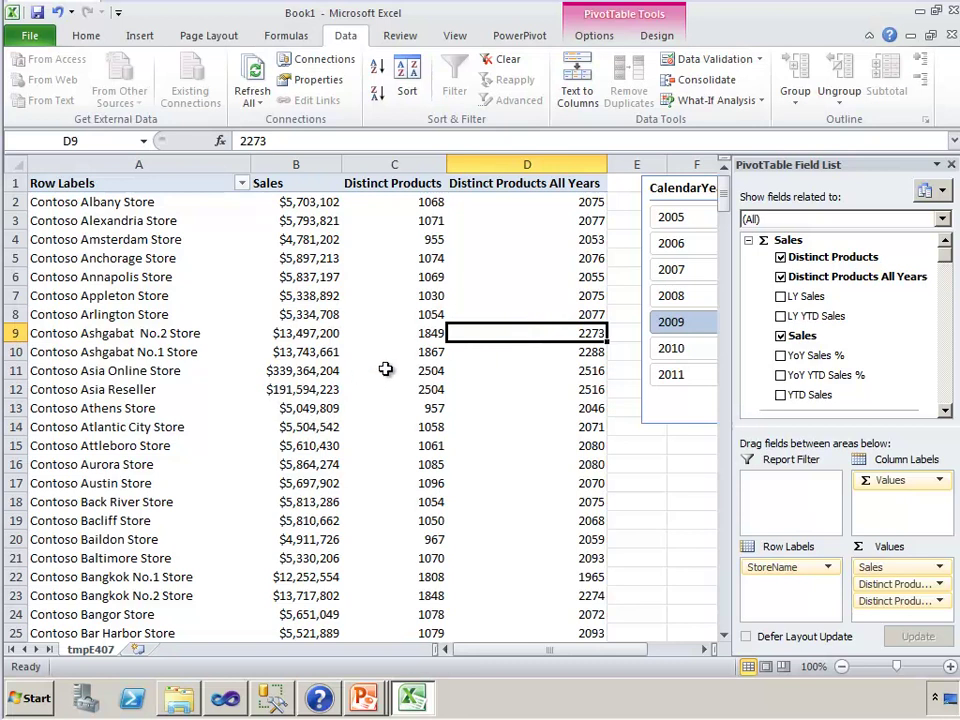
pyautogui.click(593, 430)
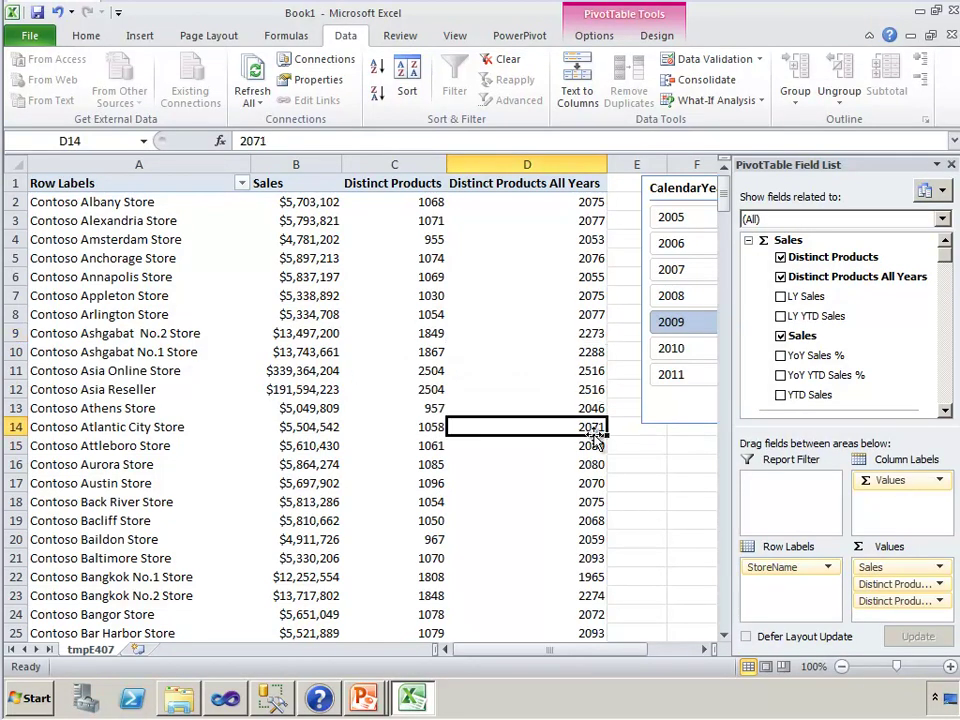
pyautogui.click(577, 540)
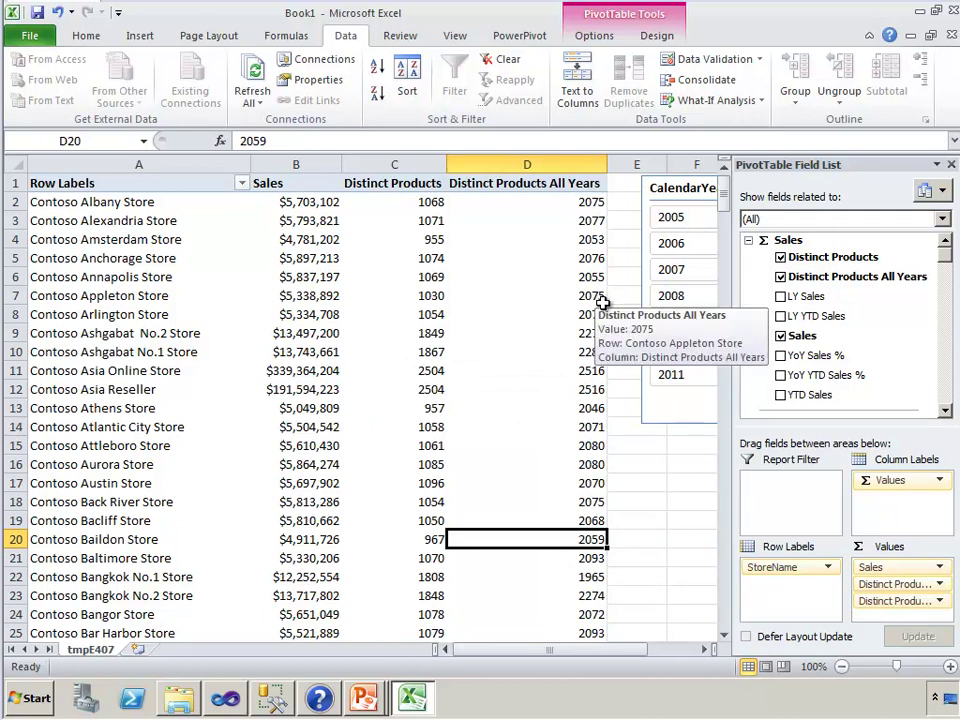
pyautogui.click(425, 296)
pyautogui.click(560, 297)
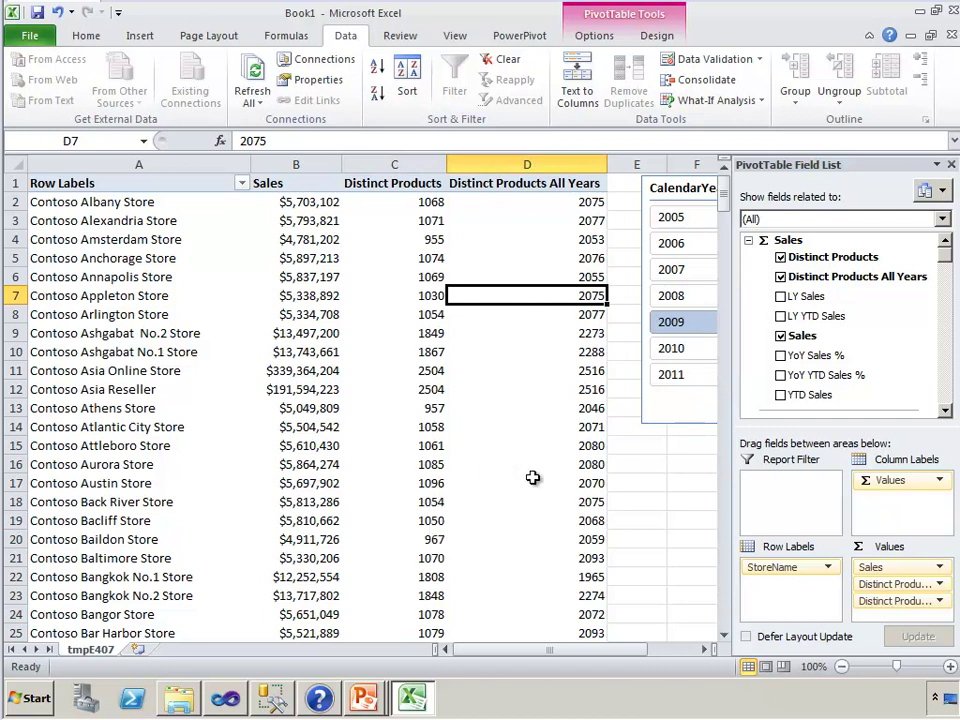
pyautogui.click(585, 465)
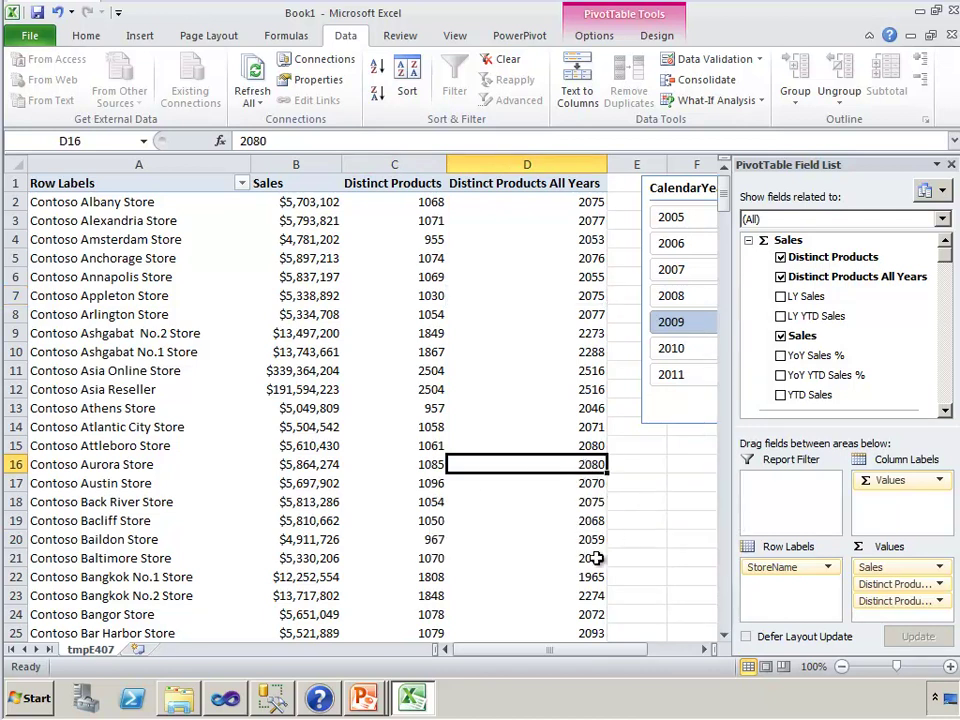